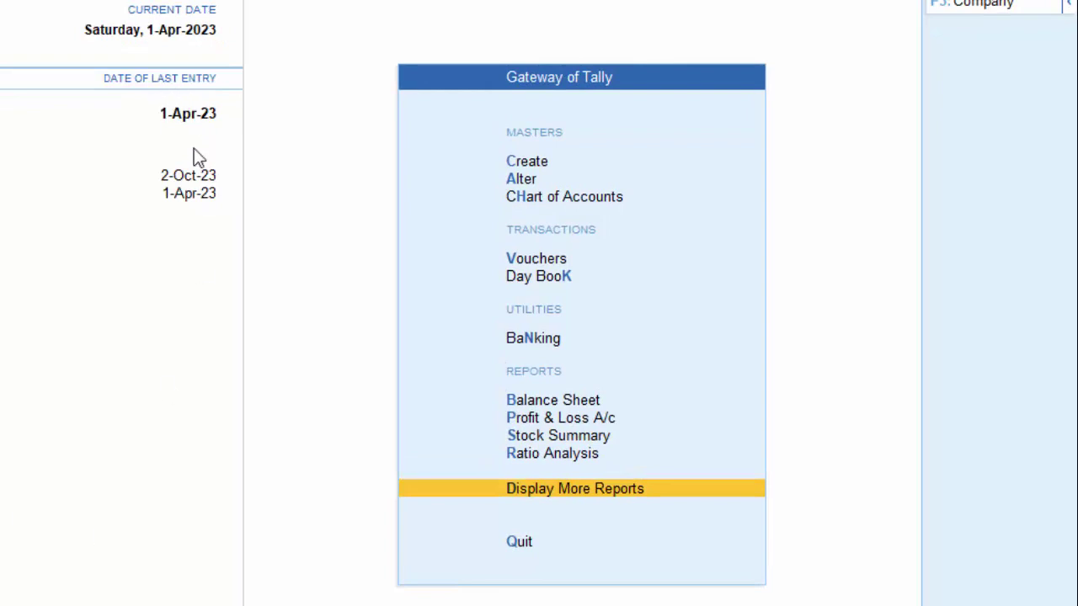
left_click(527, 258)
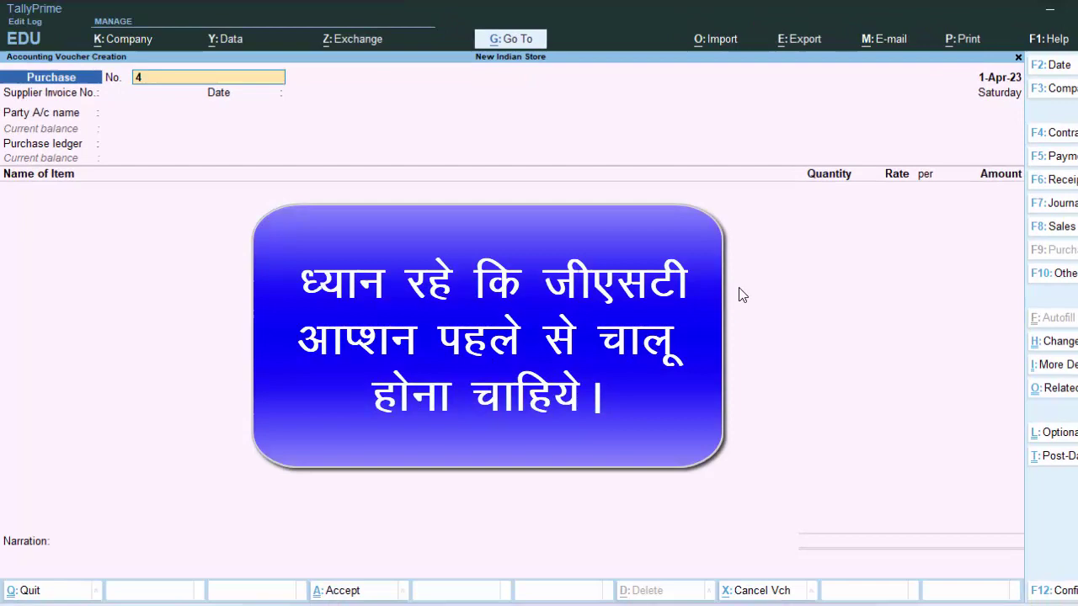
type("34")
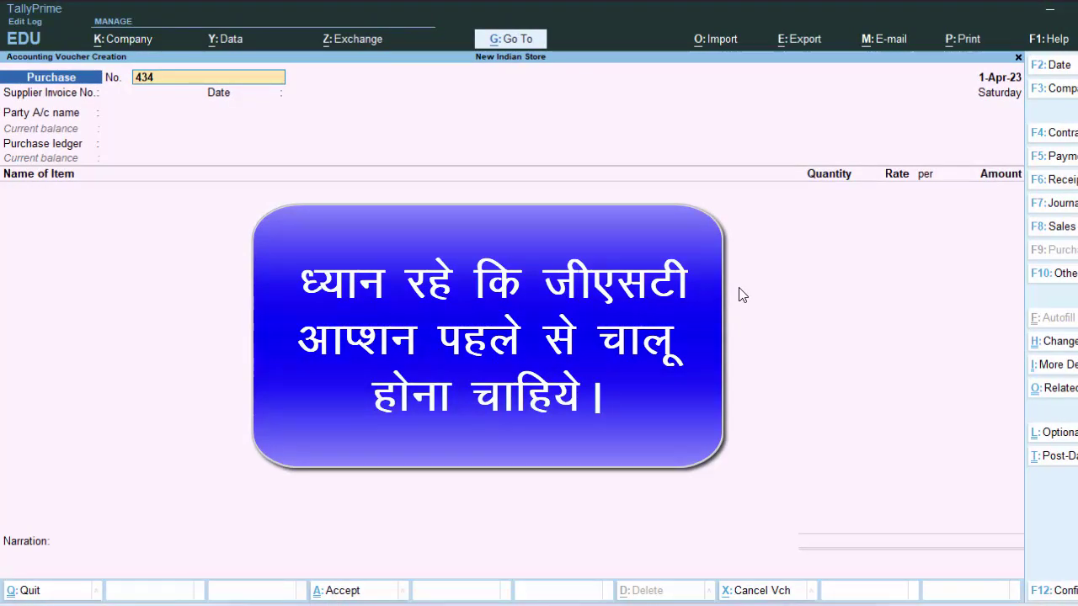
key("Return")
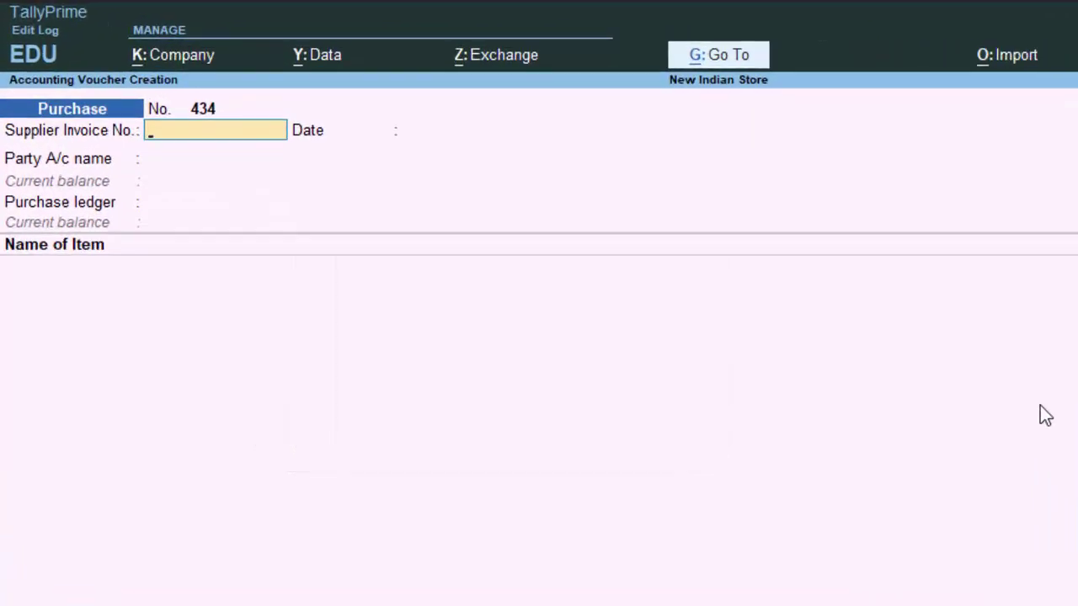
type("3453")
key("Return")
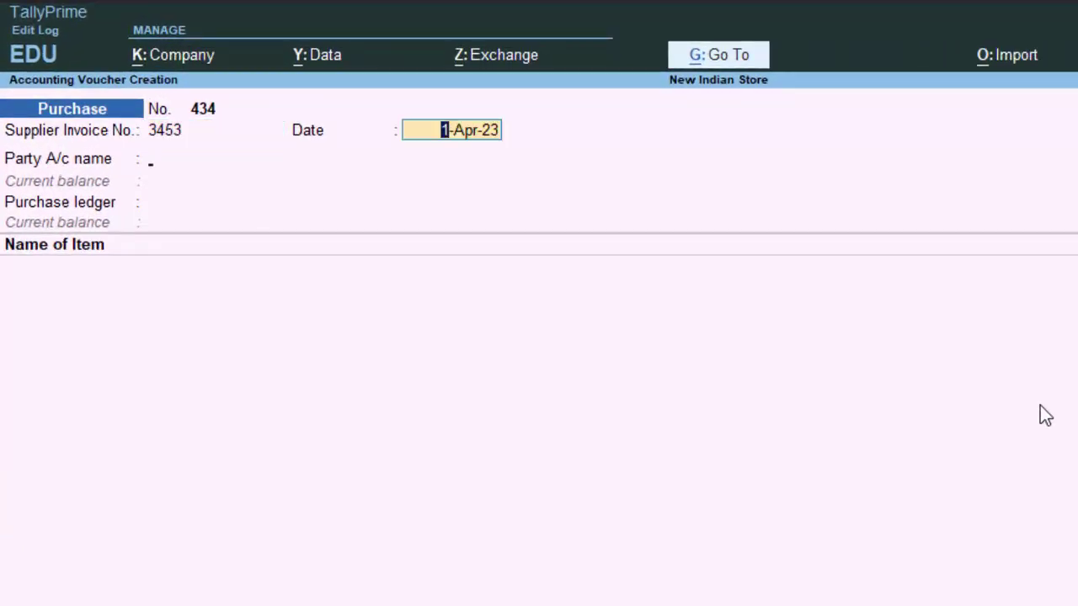
key("Return")
key("Return")
key("Return")
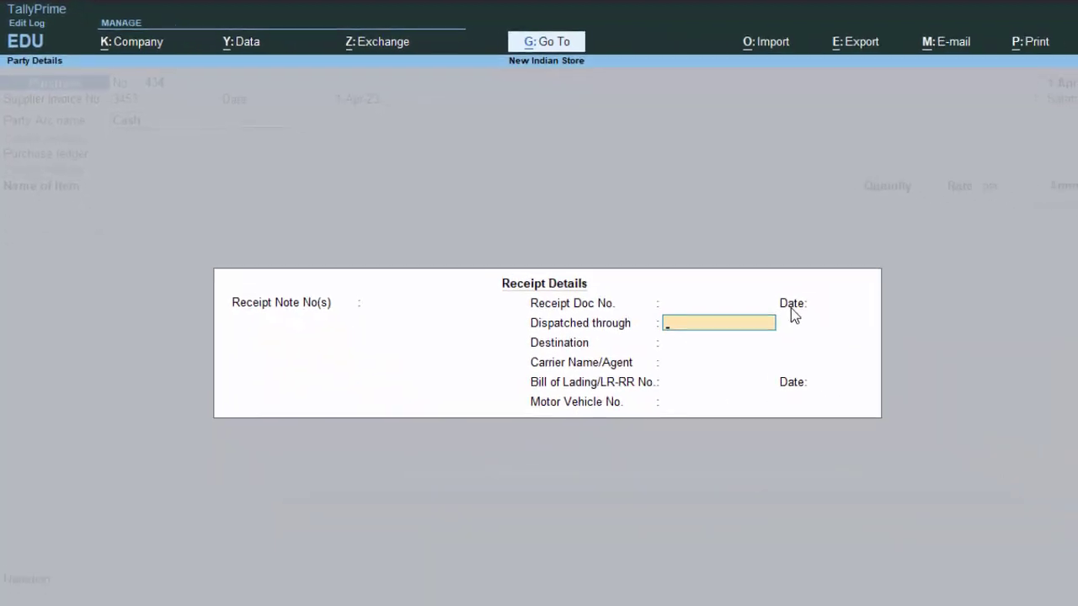
key("Return")
key("Return")
key("Return")
key("Return")
key("Return")
key("Return")
key("Return")
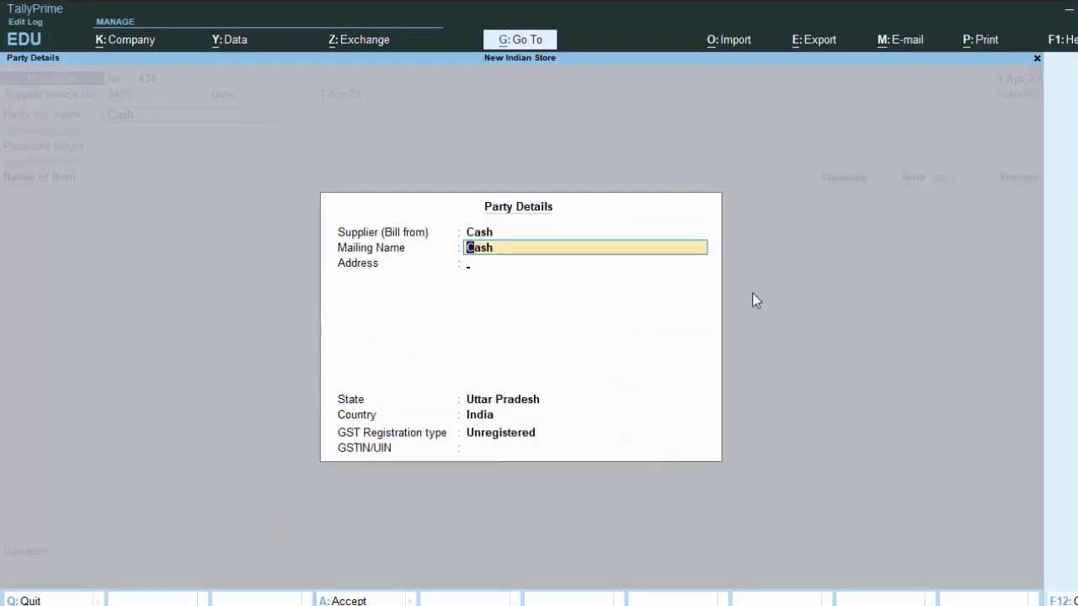
key("Return")
key("Return")
key("Return")
key("Return")
key("Up")
key("Return")
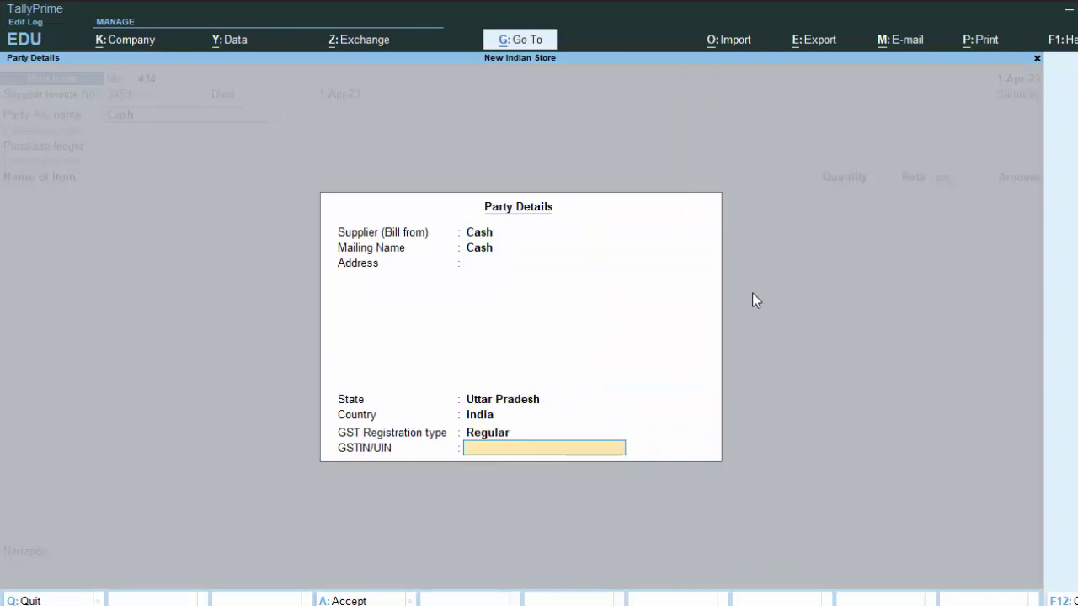
key("Return")
key("Return")
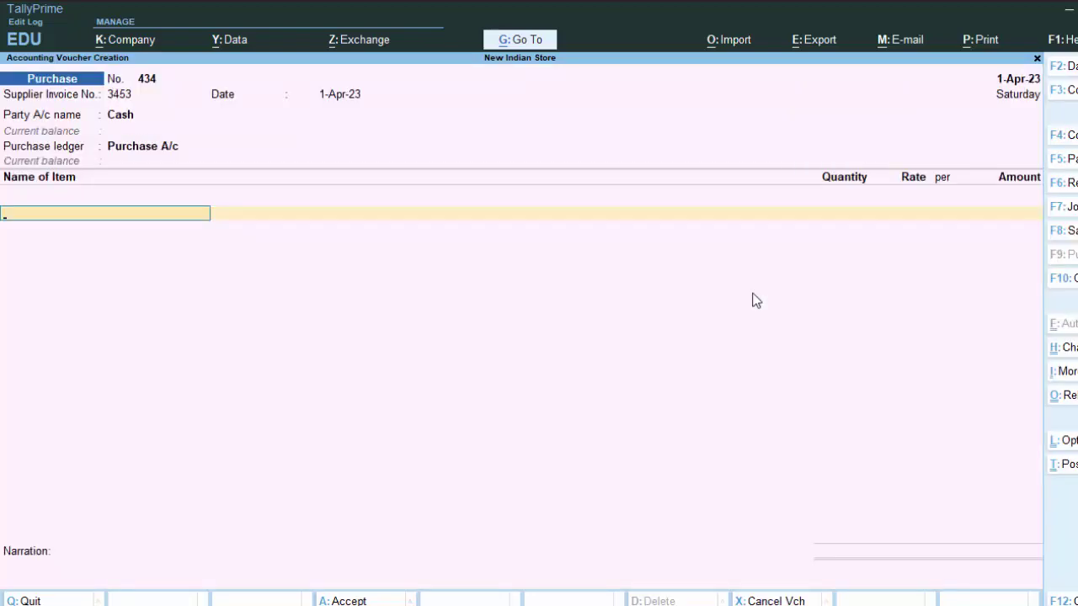
type("S")
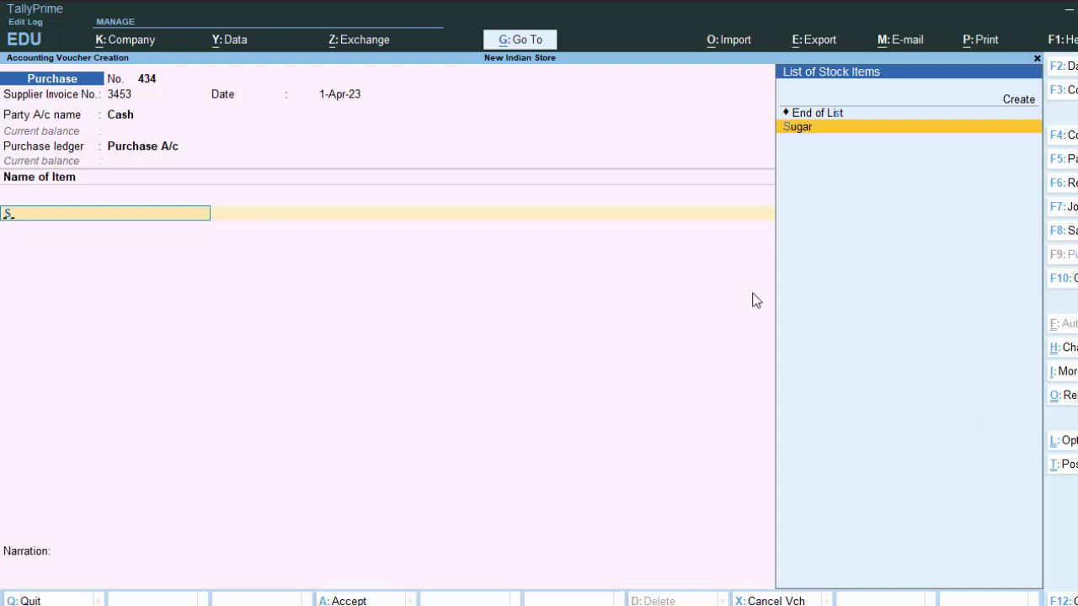
key("BackSpace")
key("Escape")
key("y")
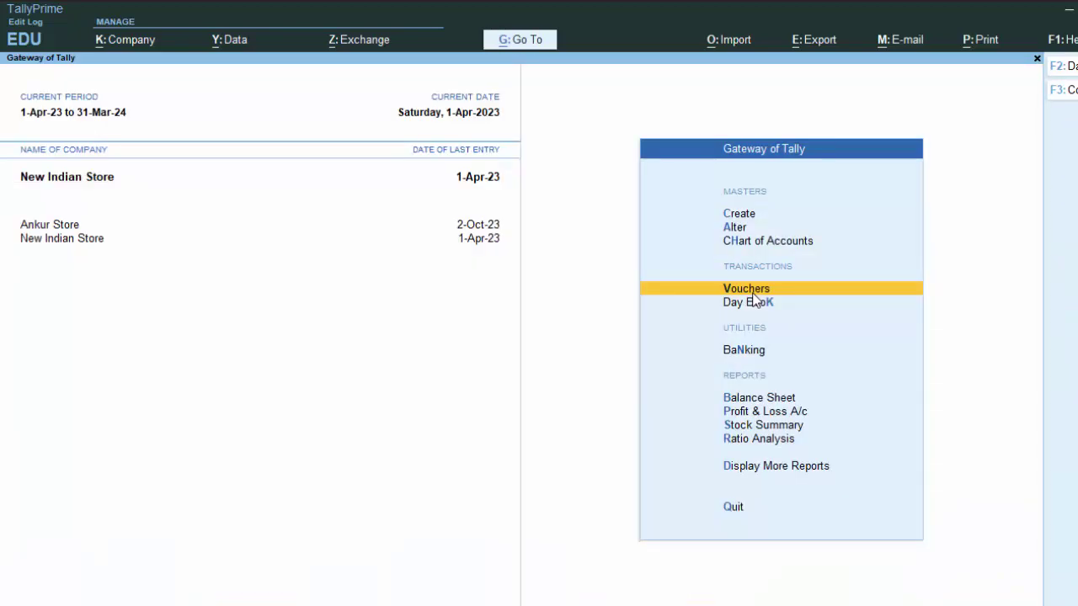
Step: Open the Sugar stock item for alteration and go to its statutory details
key("Up")
key("Up")
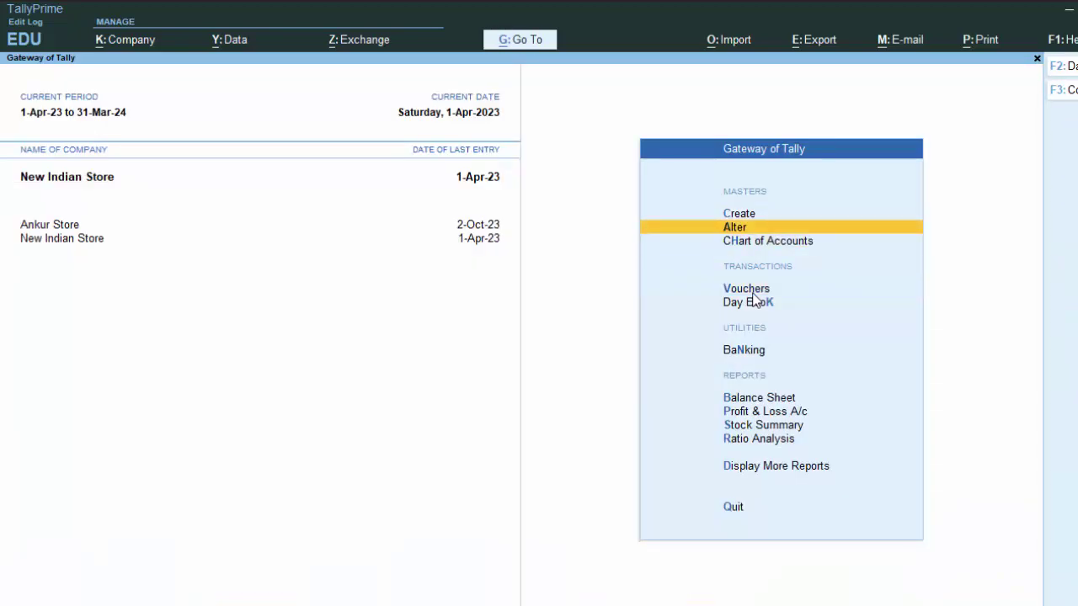
key("Return")
key("Down")
key("Down")
key("Down")
key("Down")
key("Down")
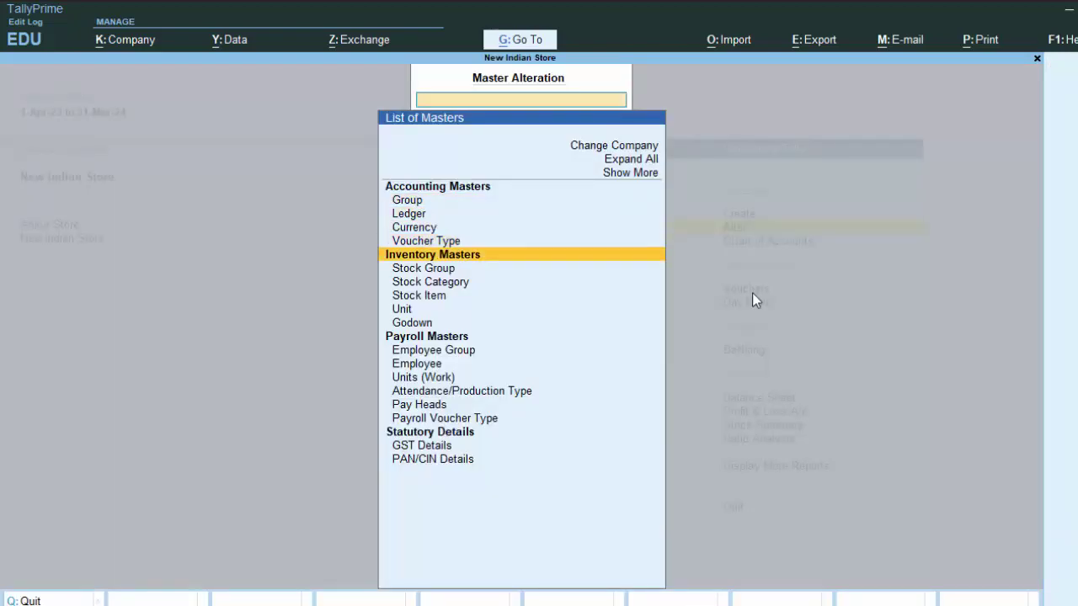
key("Down")
key("Return")
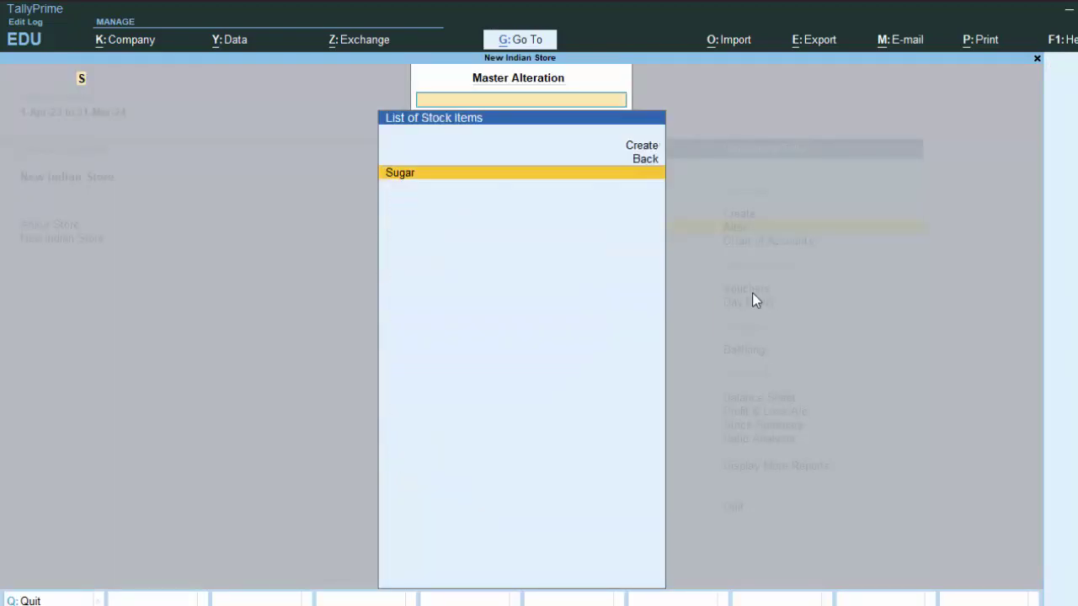
key("Return")
key("Return")
key("Return")
key("Return")
key("Return")
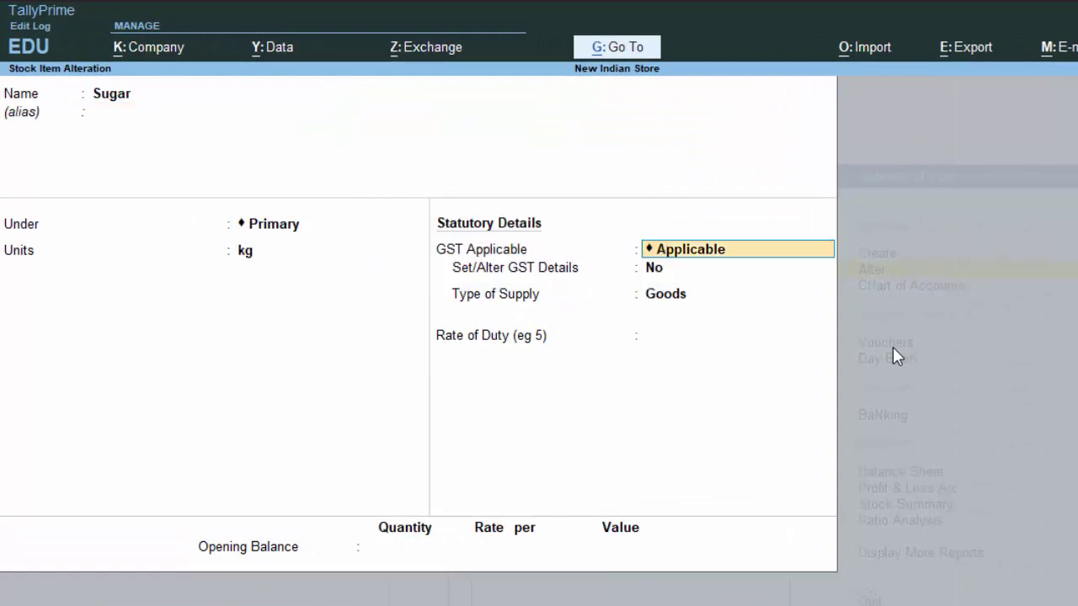
Step: Turn on Set/Alter GST Details for Sugar and examine its tax slabs calculated on item rate
key("Return")
key("y")
key("Return")
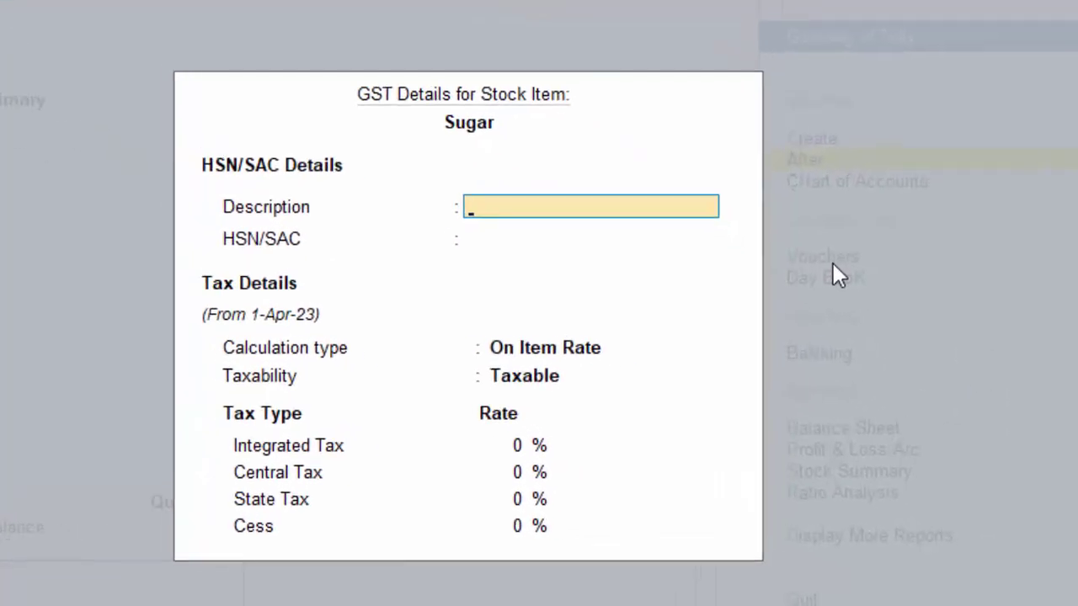
key("Return")
key("Return")
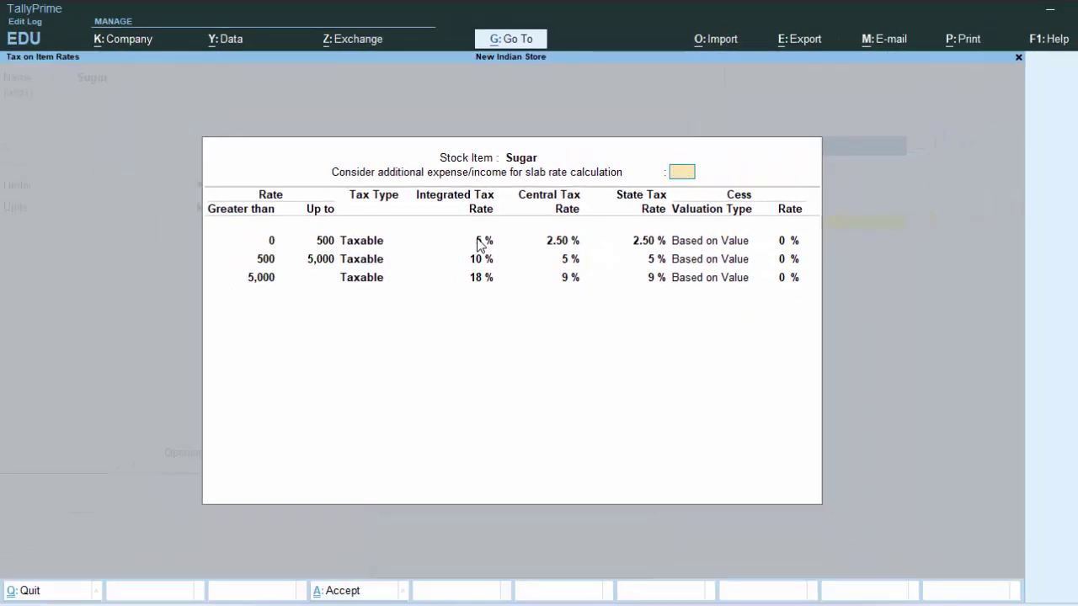
key("Escape")
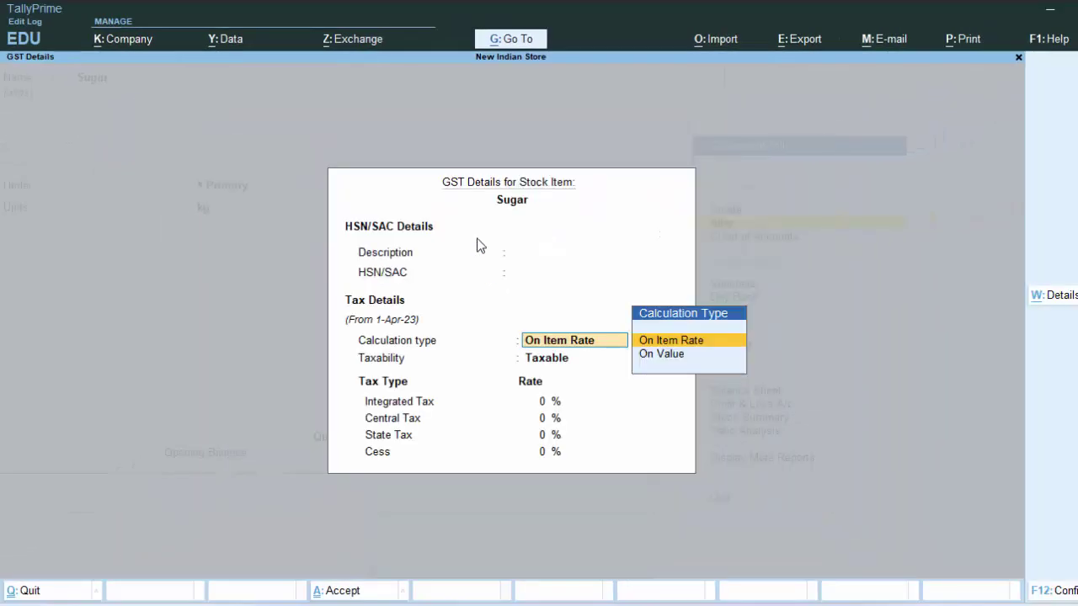
key("Escape")
key("y")
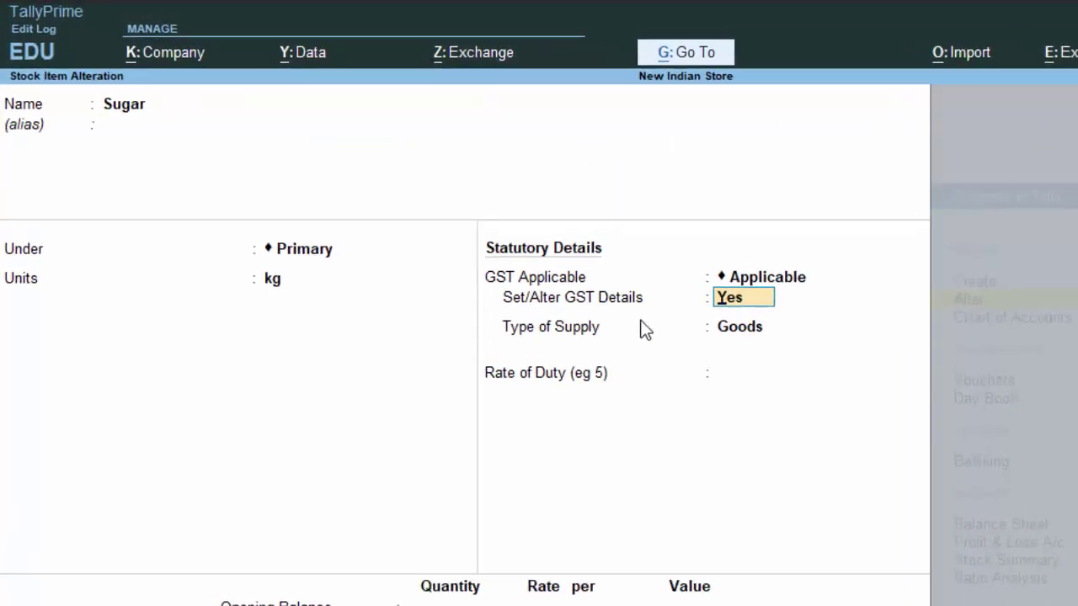
Step: Rename the stock item Sugar as Green Tea, save it and return to the Gateway of Tally
left_click(158, 134)
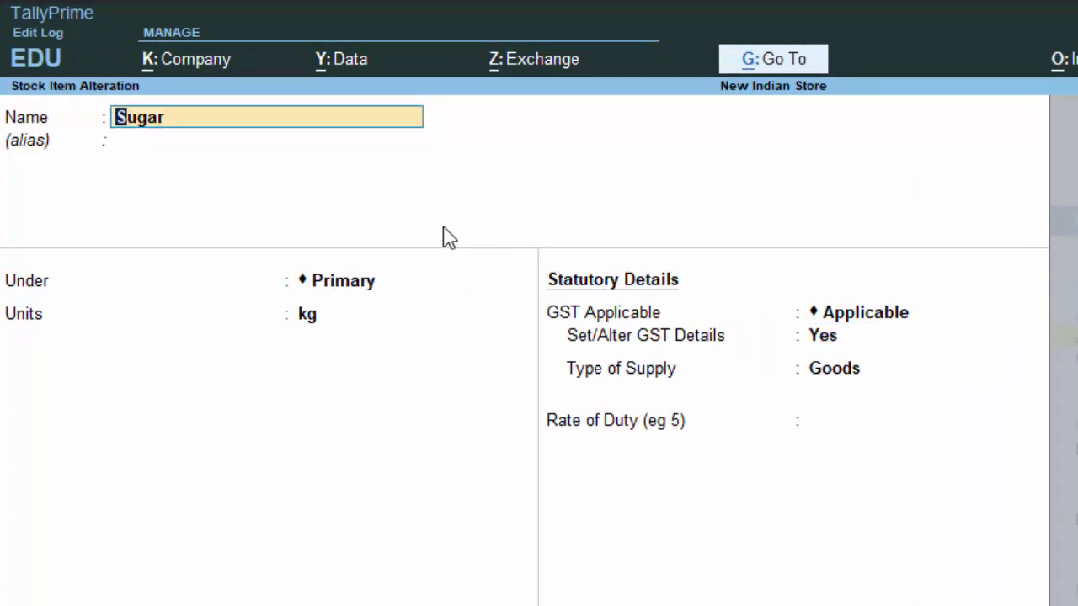
type("W")
key("BackSpace")
type("Green Tea")
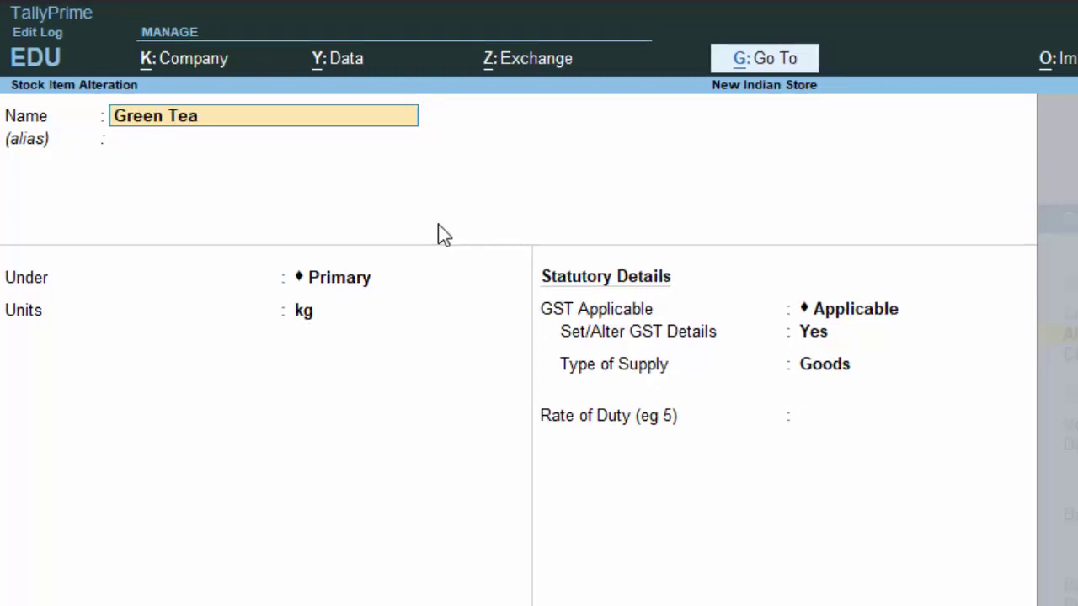
key("Return")
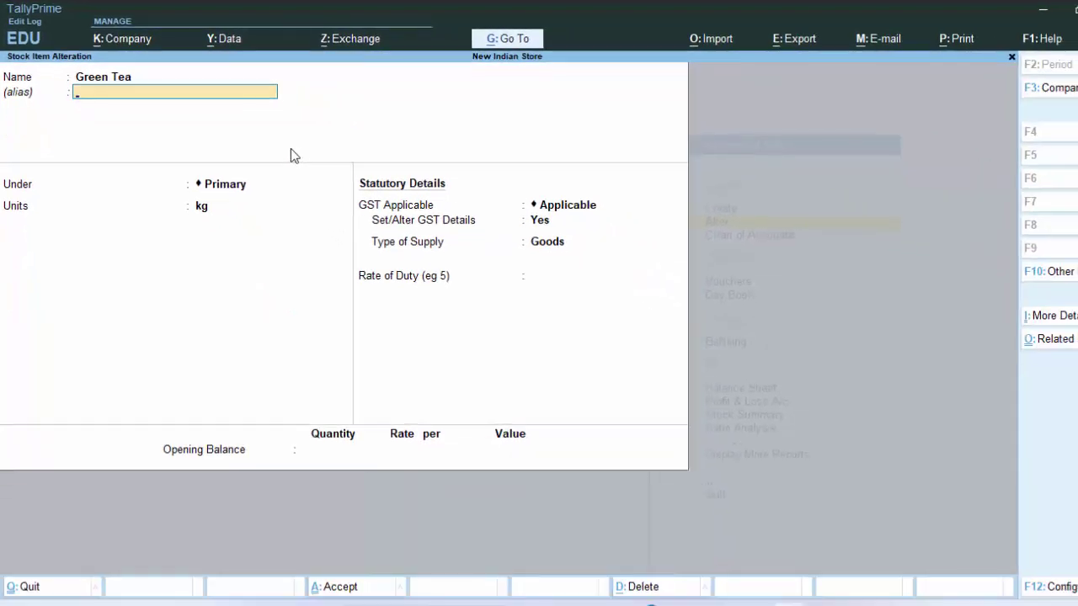
key("ctrl+a")
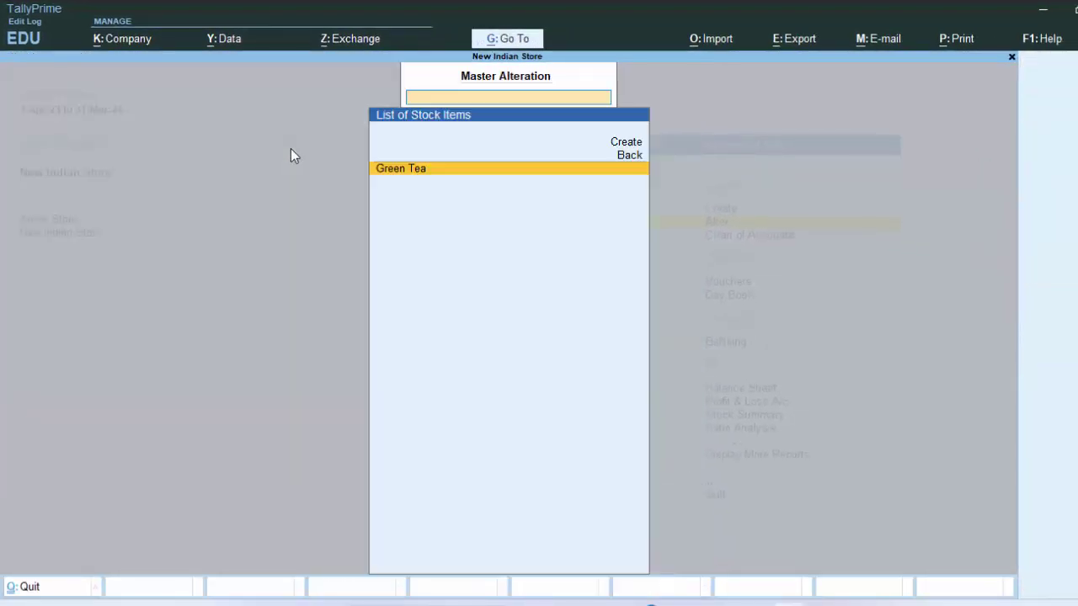
key("Escape")
key("Escape")
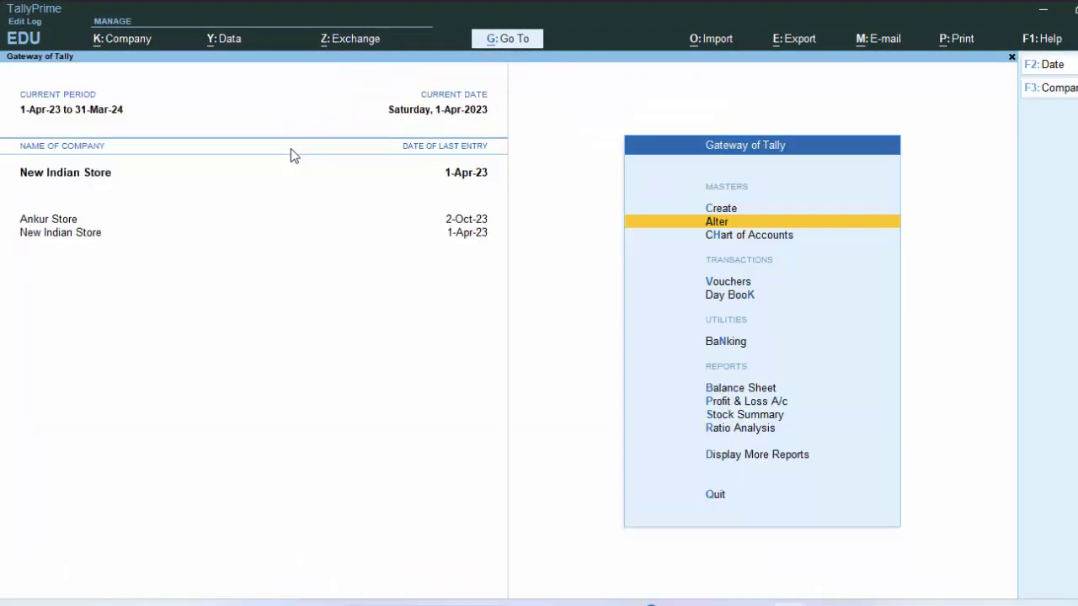
Step: Start a purchase voucher with supplier invoice number 875 dated 1-Apr-23
key("v")
key("F9")
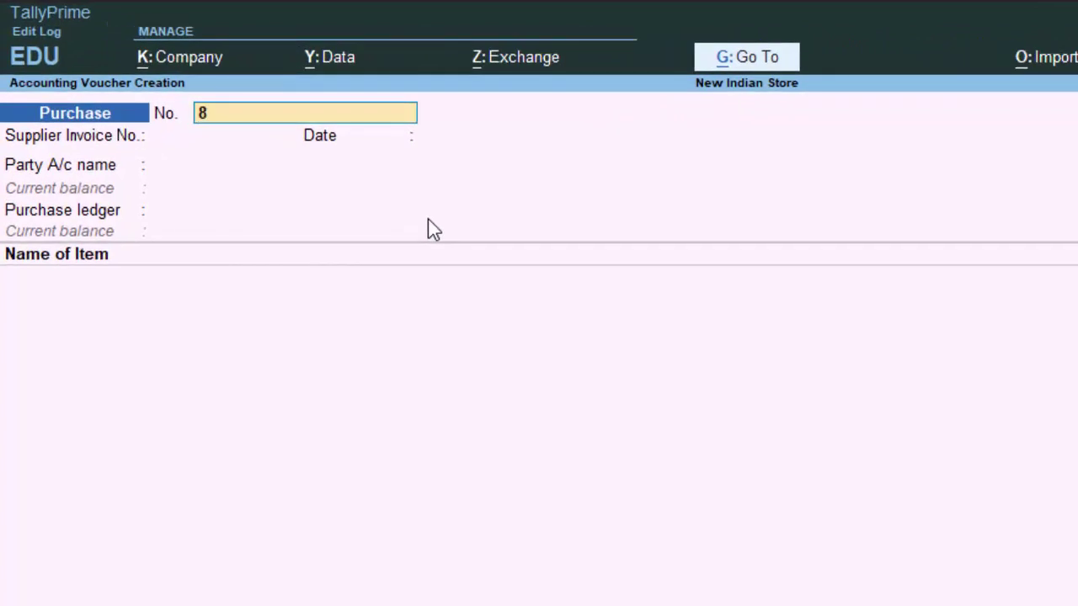
key("Return")
type("875")
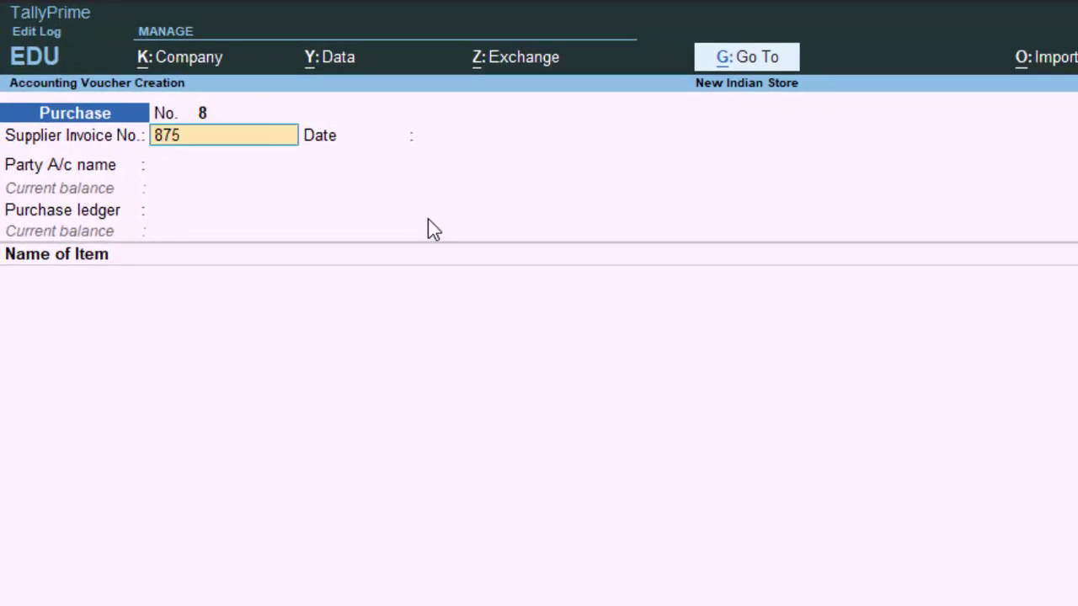
key("Return")
key("Return")
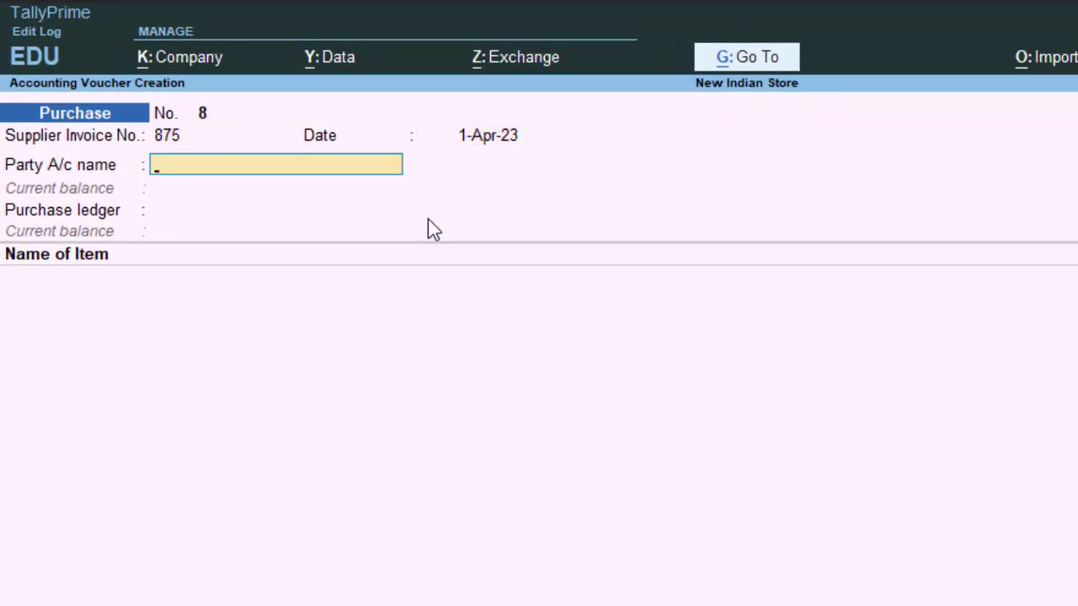
Step: Choose Cash as the party account and leave the receipt details blank
key("Return")
key("Return")
key("Return")
key("Return")
key("Return")
key("Return")
key("Return")
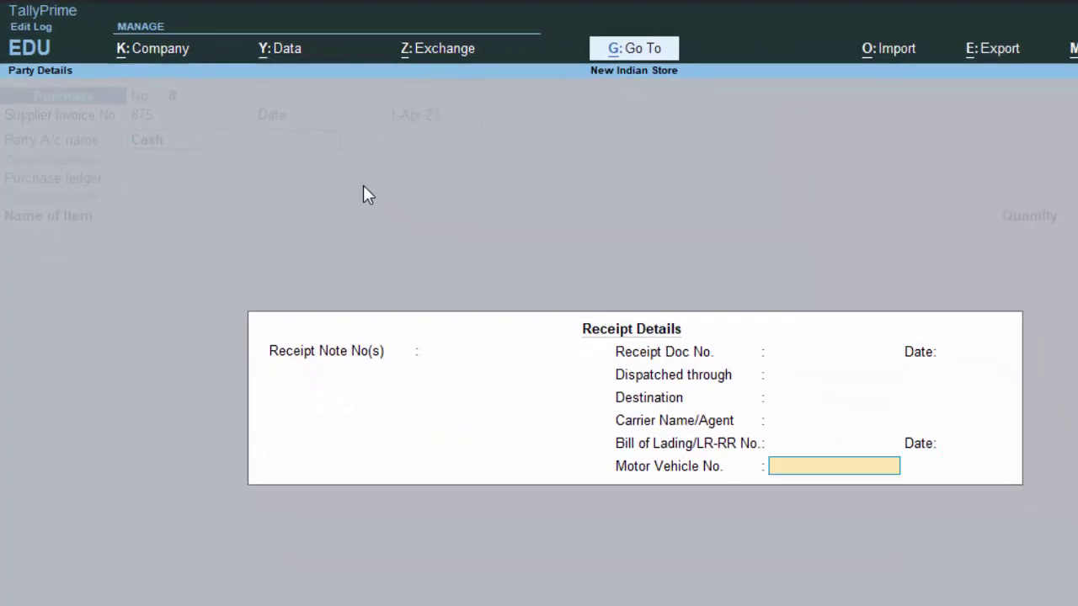
key("Return")
Step: Set the party's GST registration type to Regular and choose Purchase A/c as the purchase ledger
key("Return")
key("Return")
key("Return")
key("Return")
key("Return")
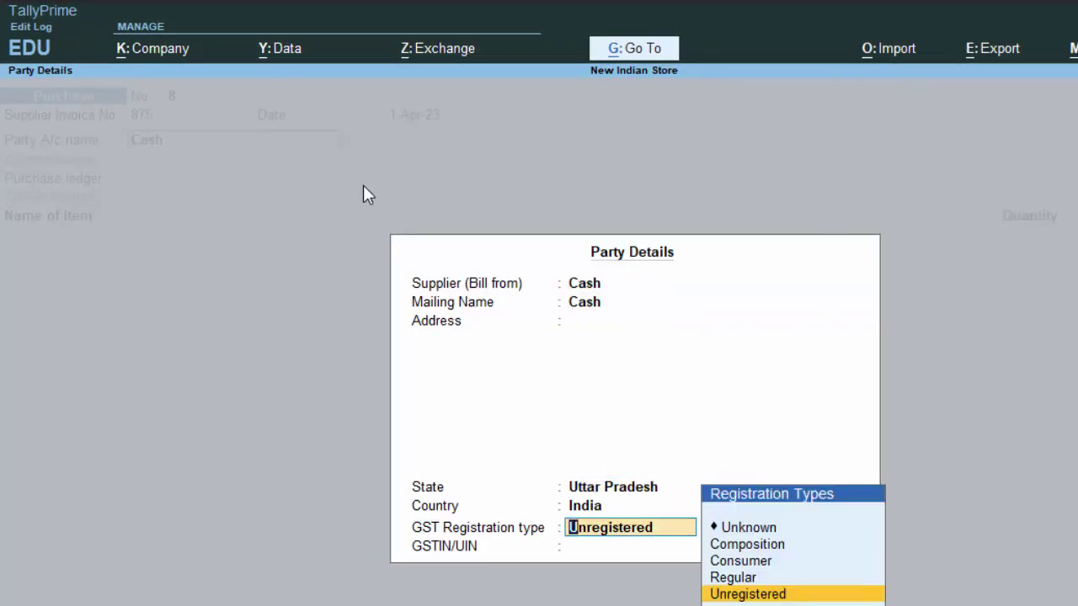
key("Up")
key("Return")
key("Return")
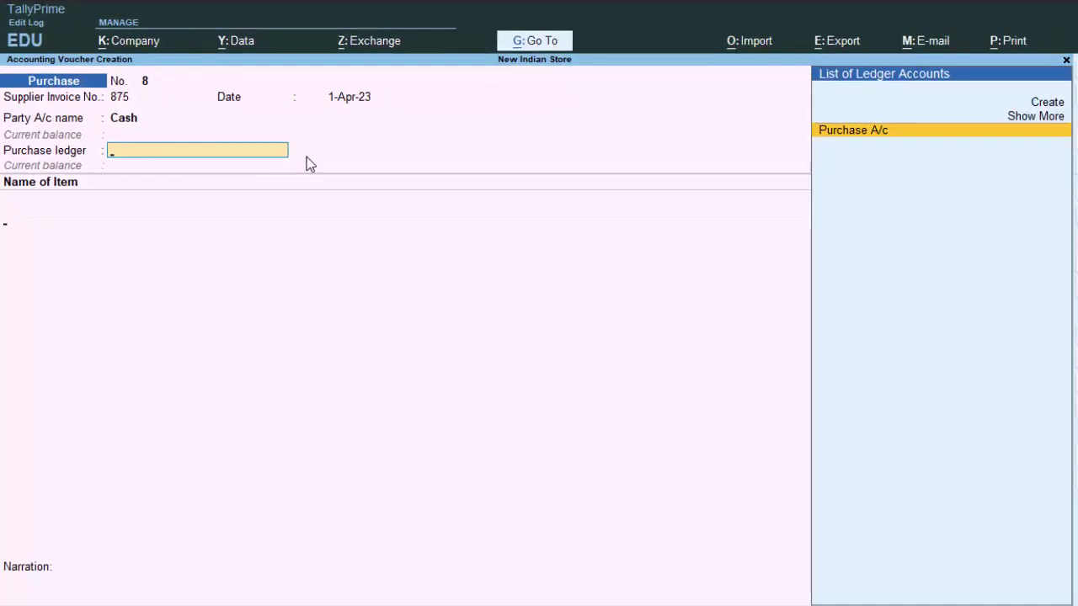
key("Return")
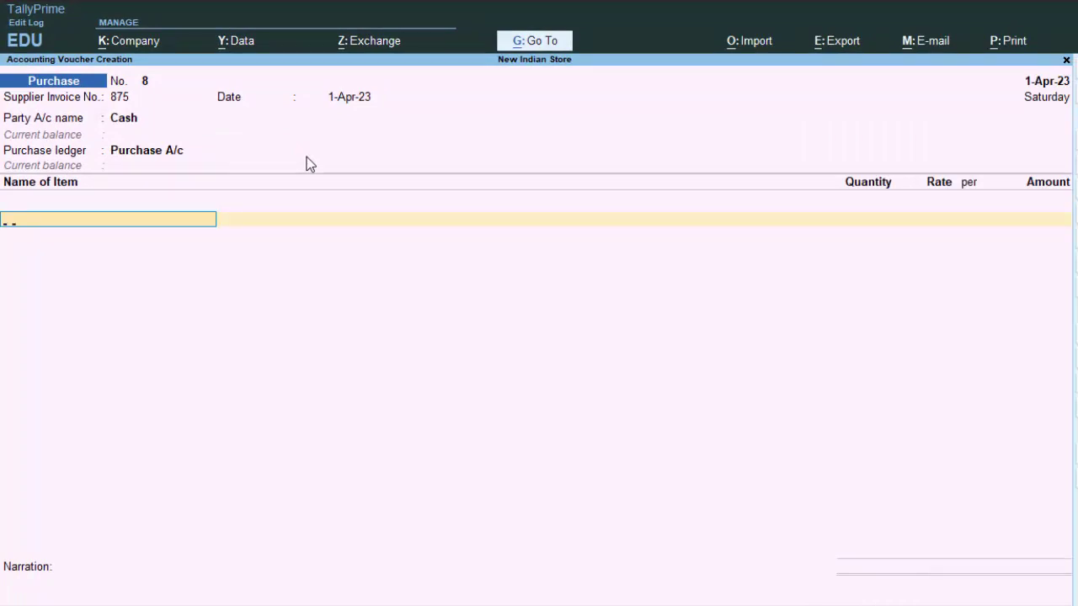
Step: Add Green Tea to the purchase voucher with a quantity of 1 kg at a rate of 100 per kg
key("Return")
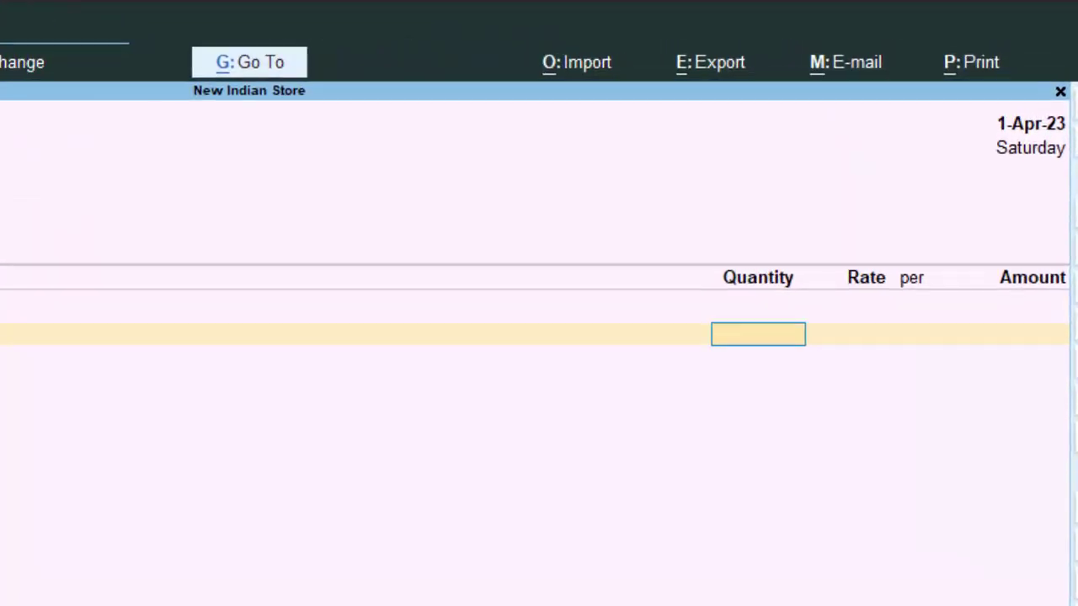
type("1")
key("Return")
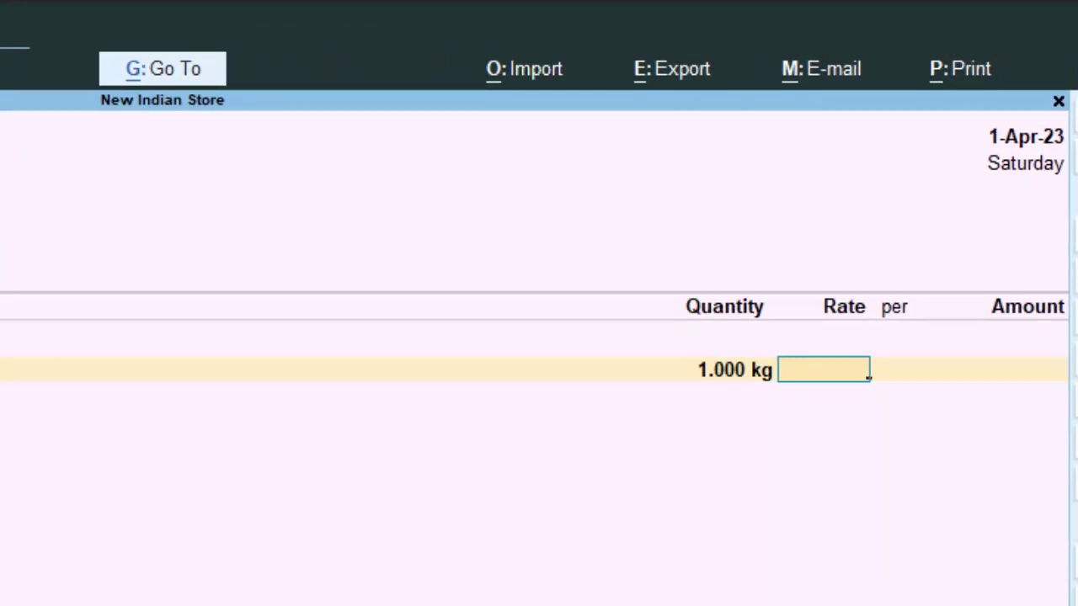
type("100")
key("Return")
key("Return")
key("Return")
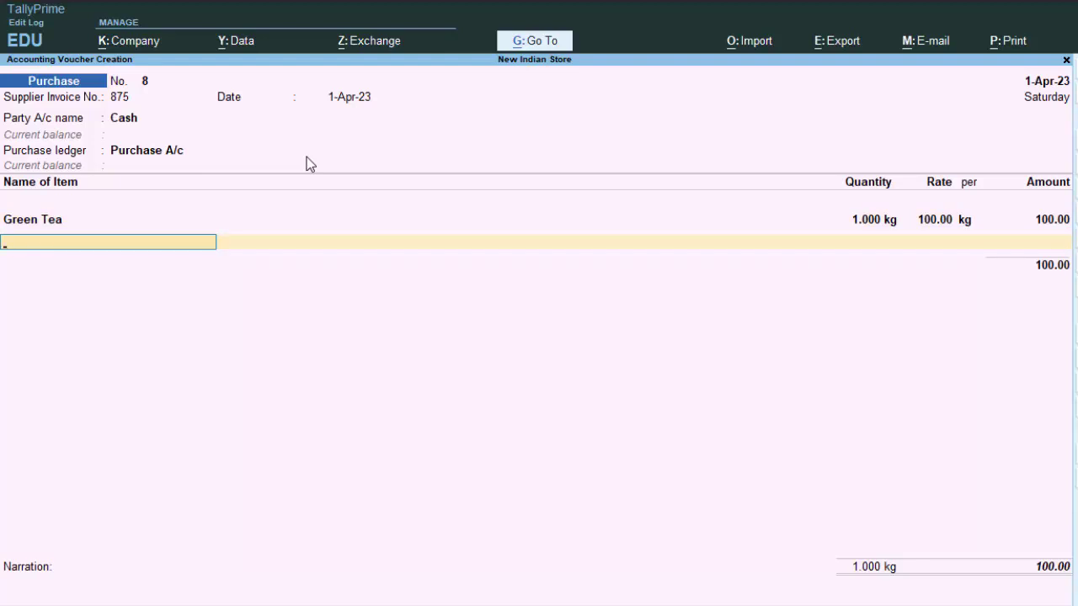
Step: Add a second Green Tea line with a quantity of 1 kg at a rate of 2000 per kg
type("Gr")
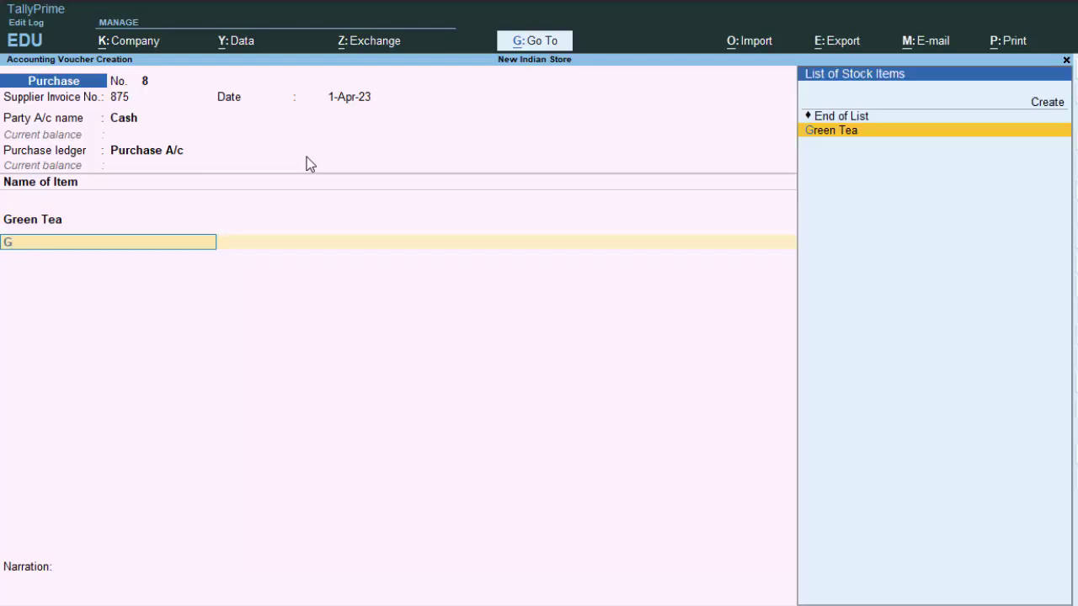
key("Return")
type("1")
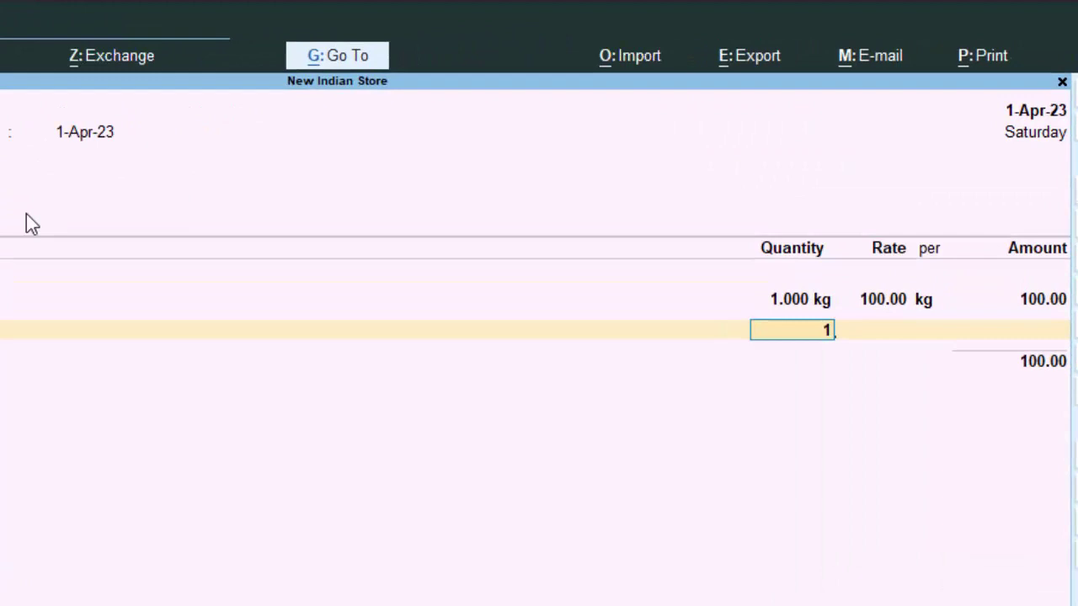
key("Return")
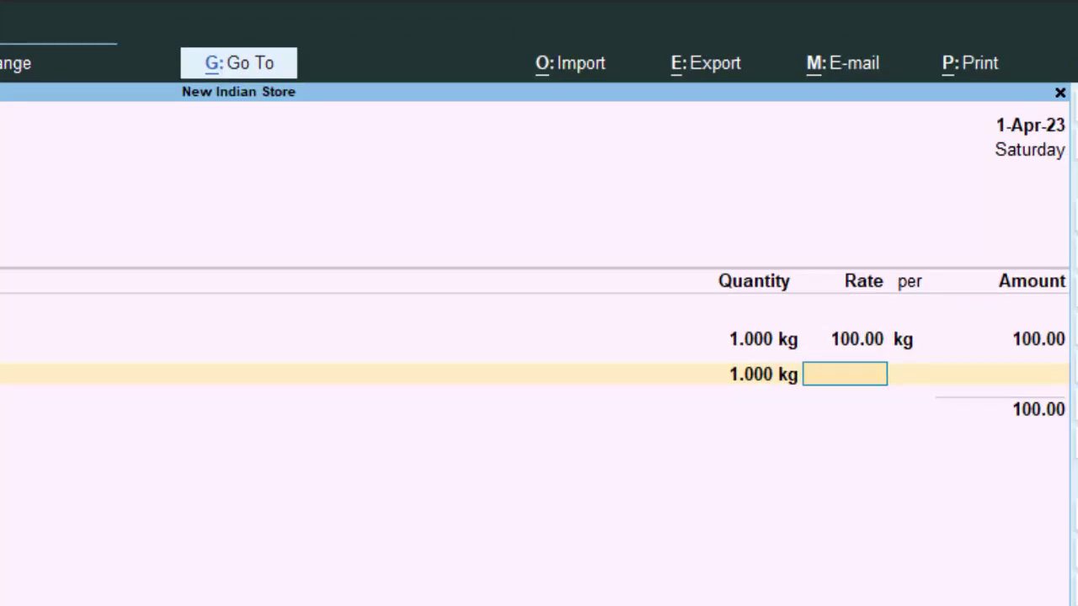
type("2000")
key("Return")
key("Return")
key("Return")
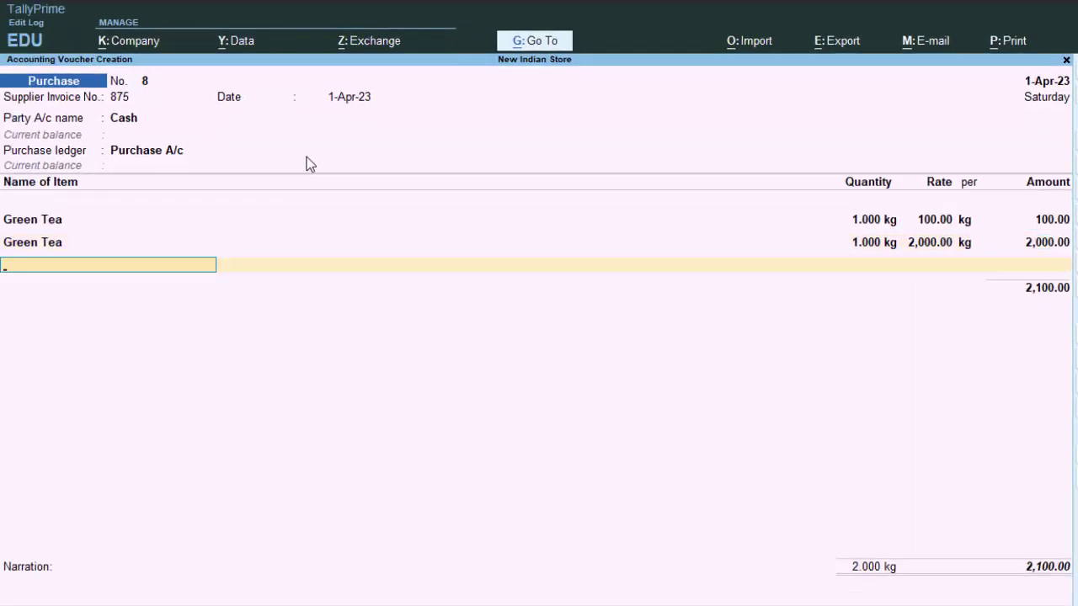
Step: Add a third Green Tea line with a quantity of 1 kg at a rate of 12000 per kg
key("Return")
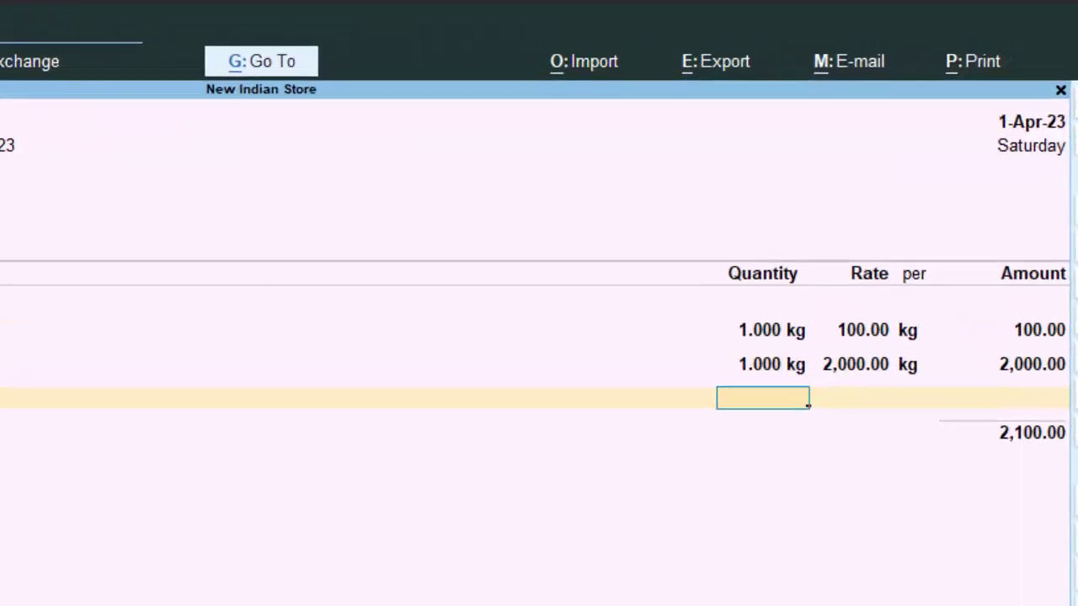
type("1")
key("Return")
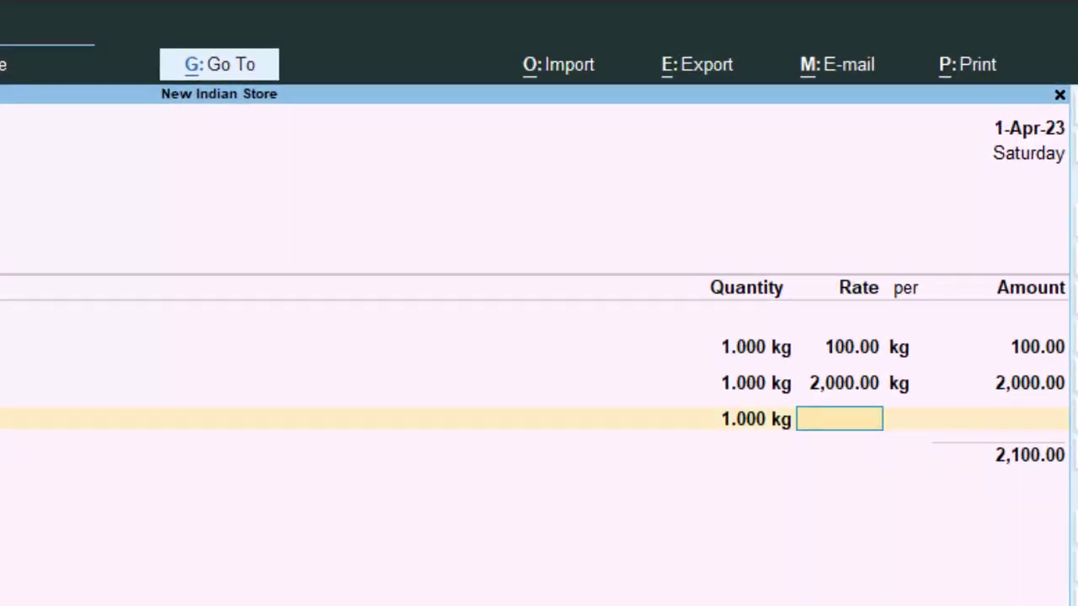
type("12000")
key("Return")
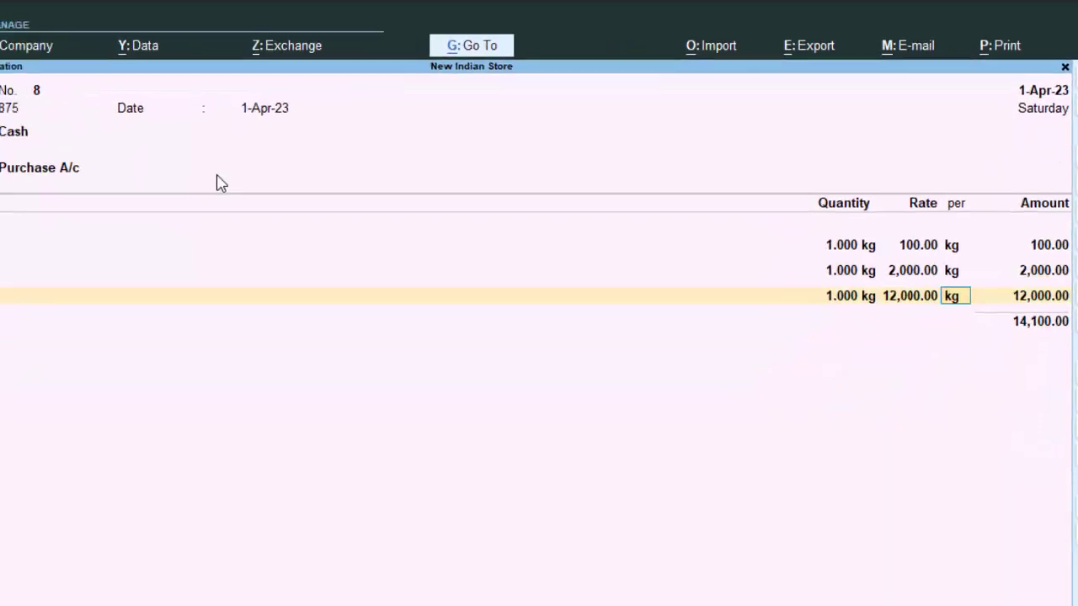
key("Return")
key("Return")
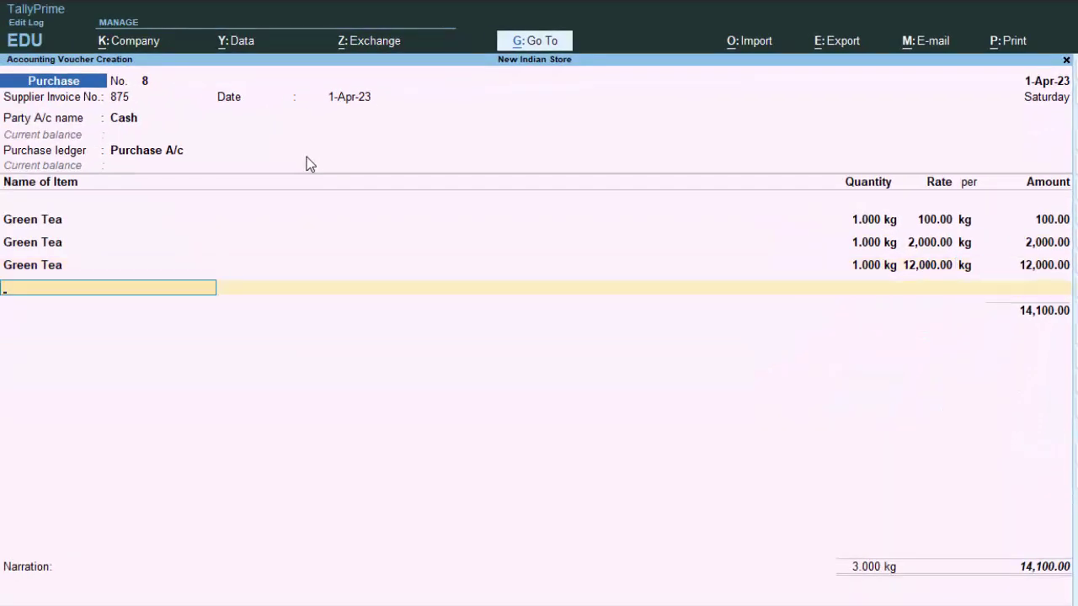
Step: Add the Cgst and Sgst ledgers below the items, accept the purchase voucher without a narration and leave voucher entry
type("c")
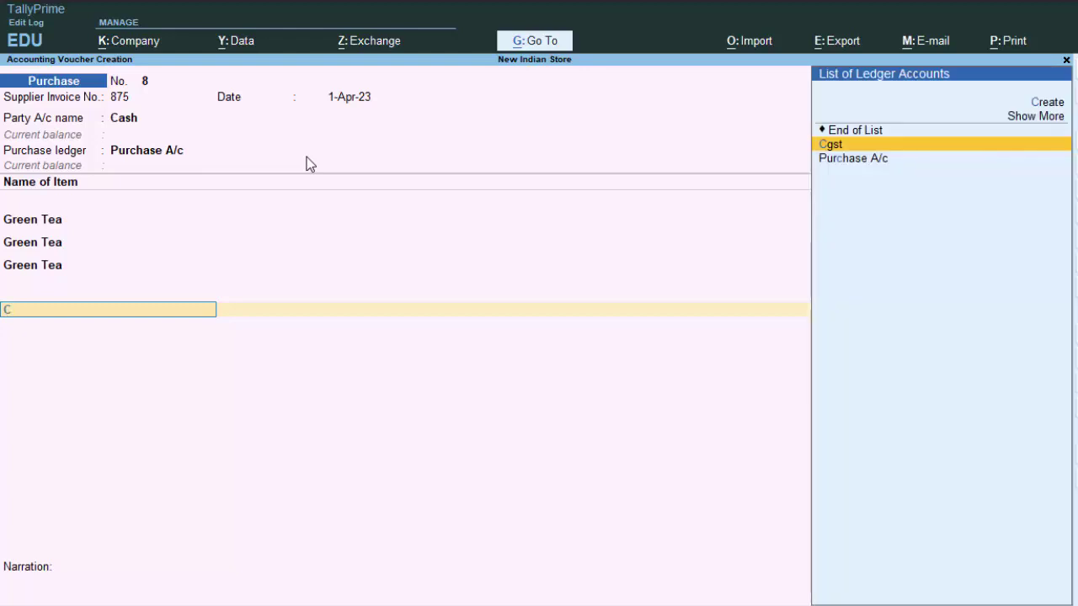
key("Return")
key("Return")
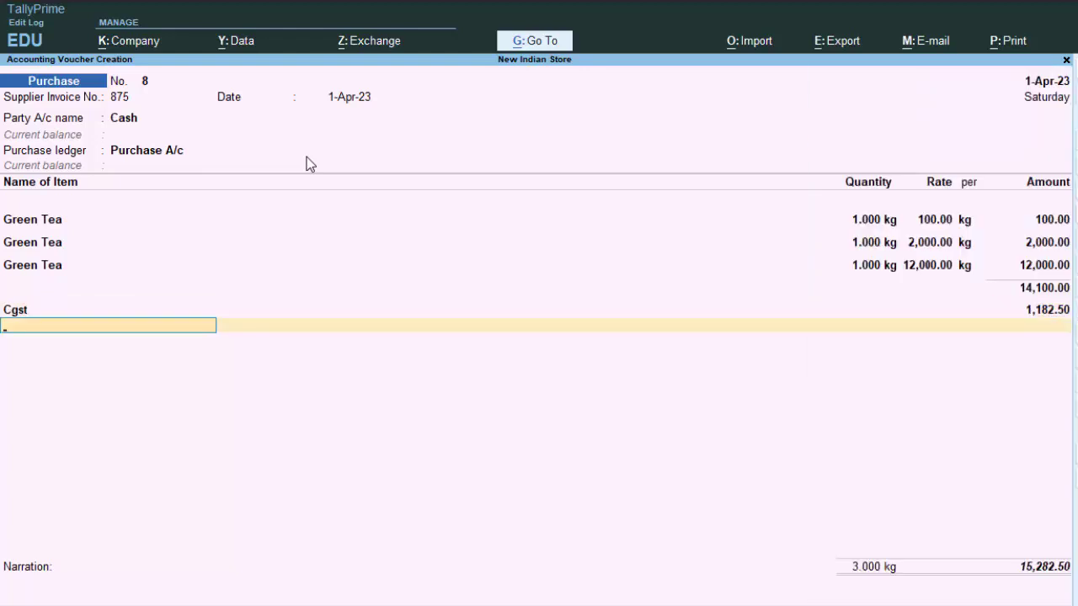
type("s")
key("Return")
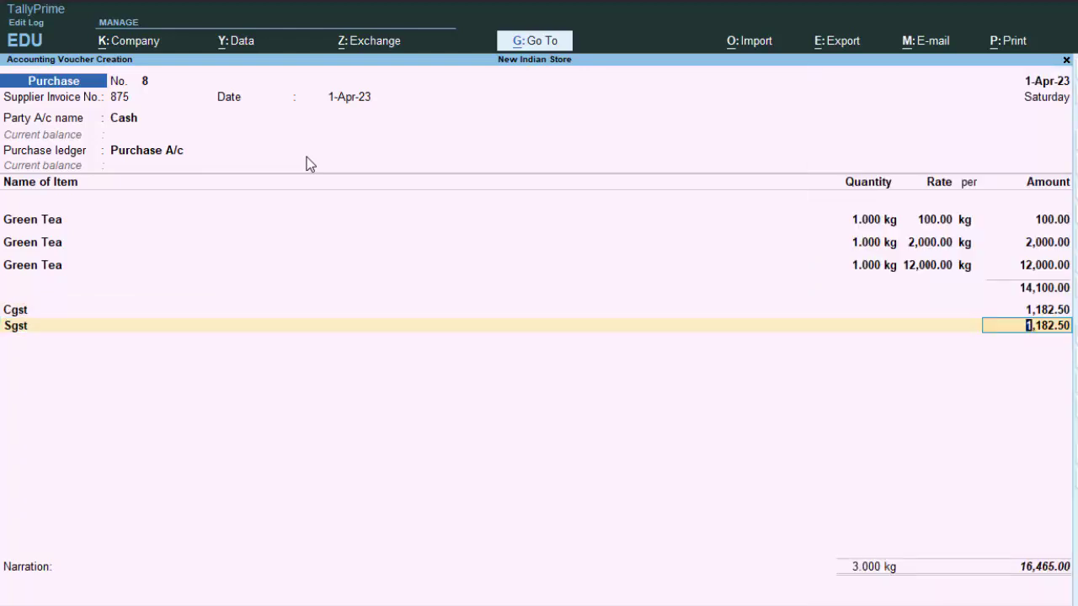
key("Return")
key("Return")
key("Return")
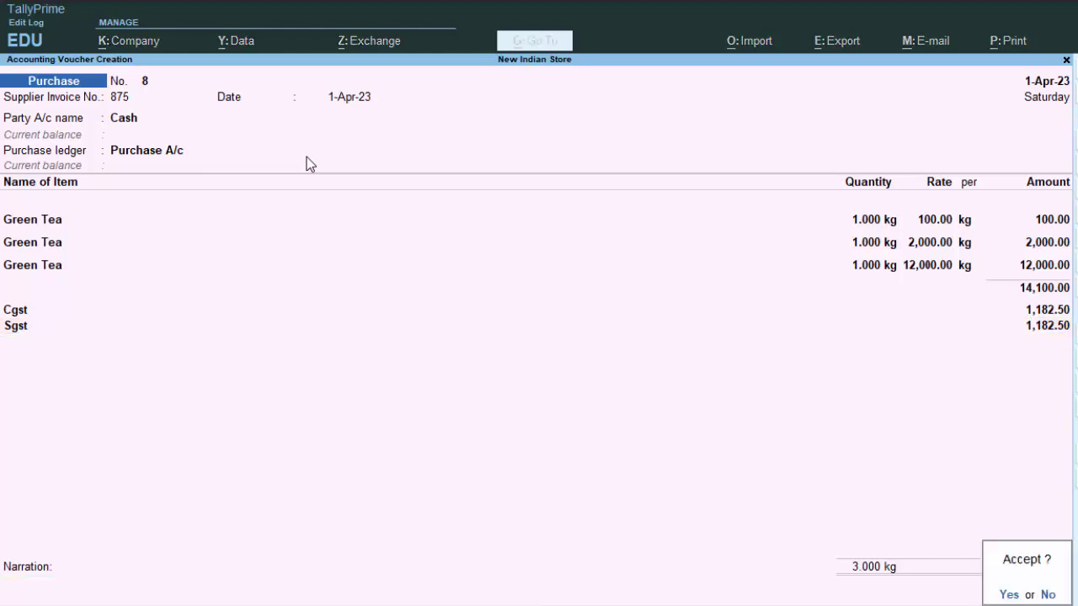
key("Return")
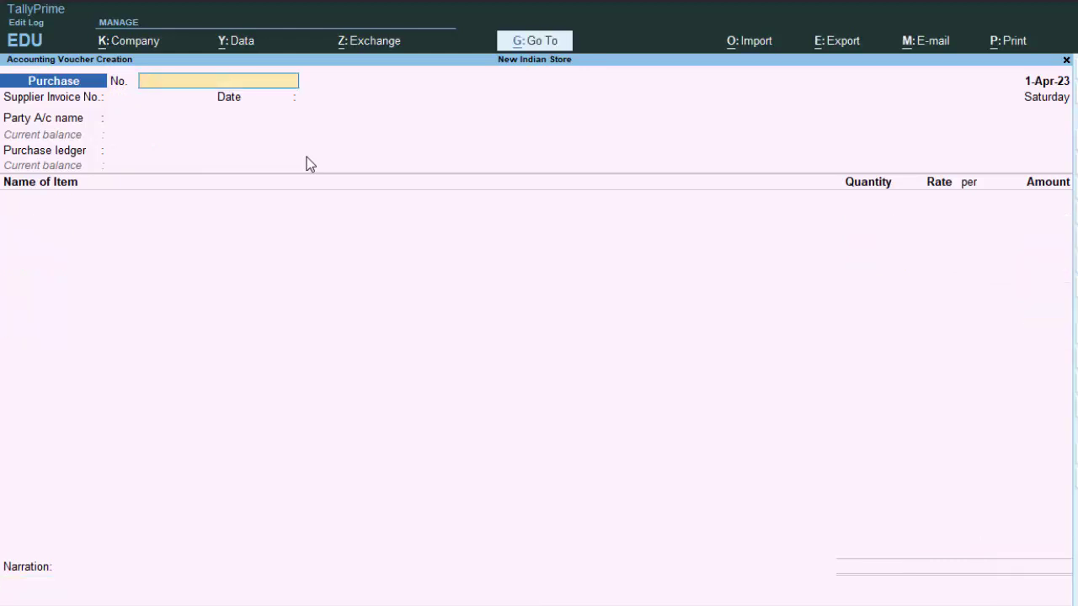
key("Escape")
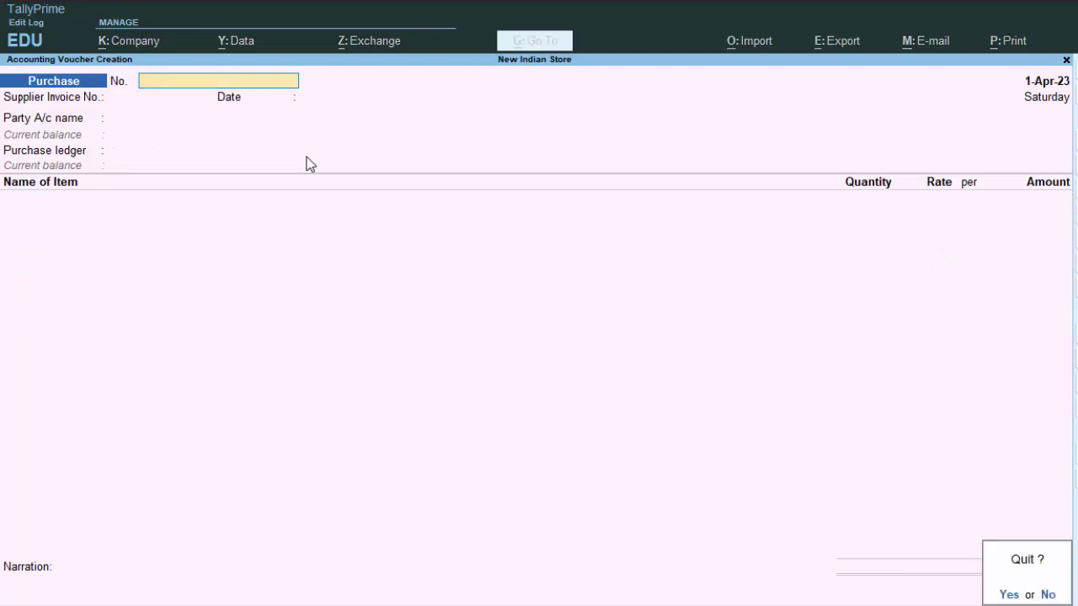
key("y")
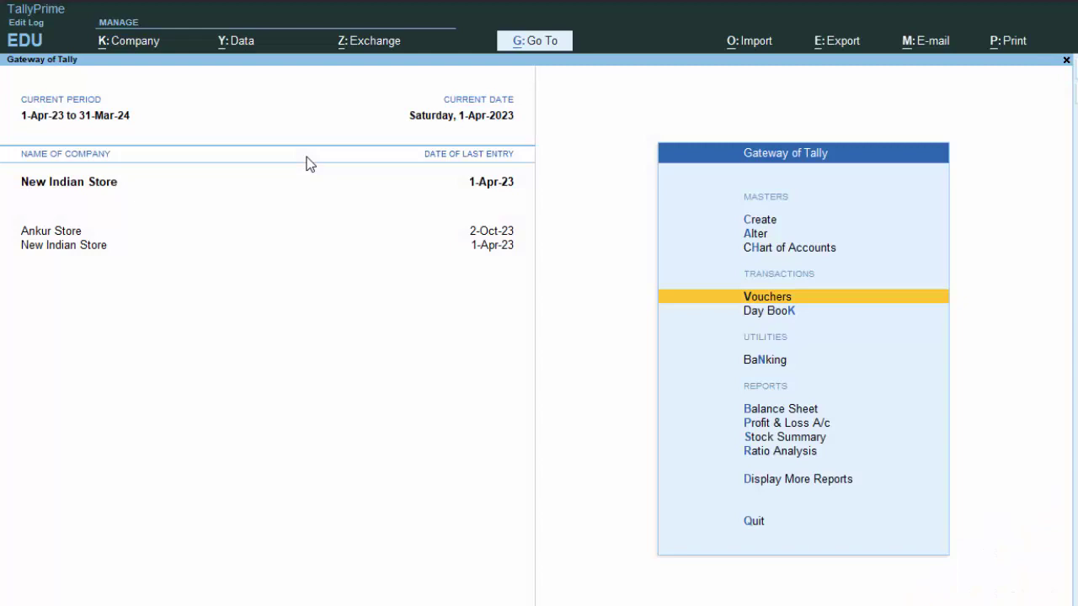
Step: Open the Cash purchase voucher from the Day Book and preview its print to check each Green Tea line's GST rate
key("k")
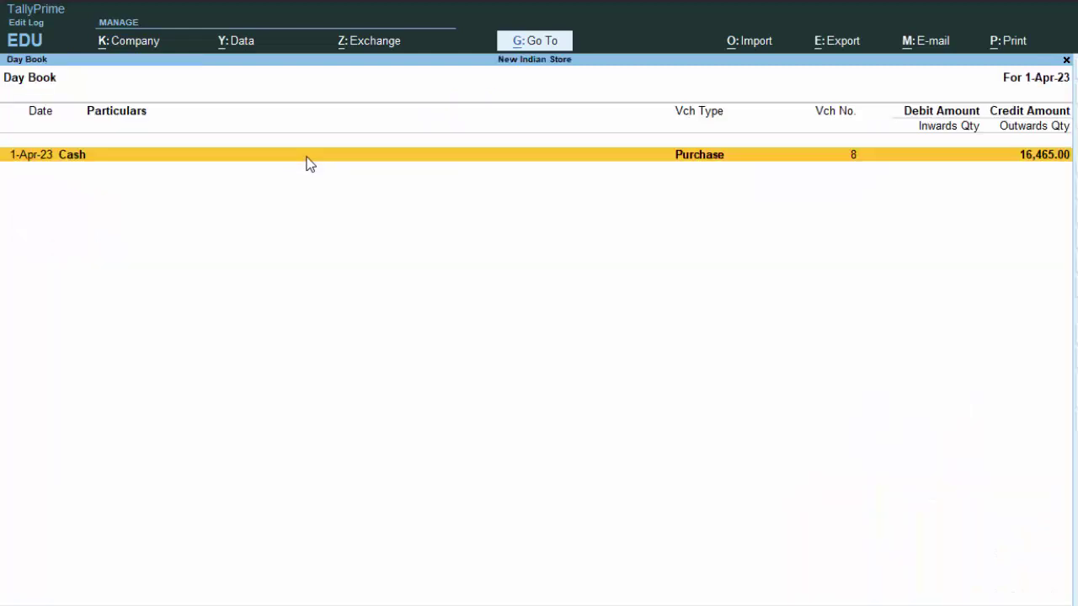
key("Return")
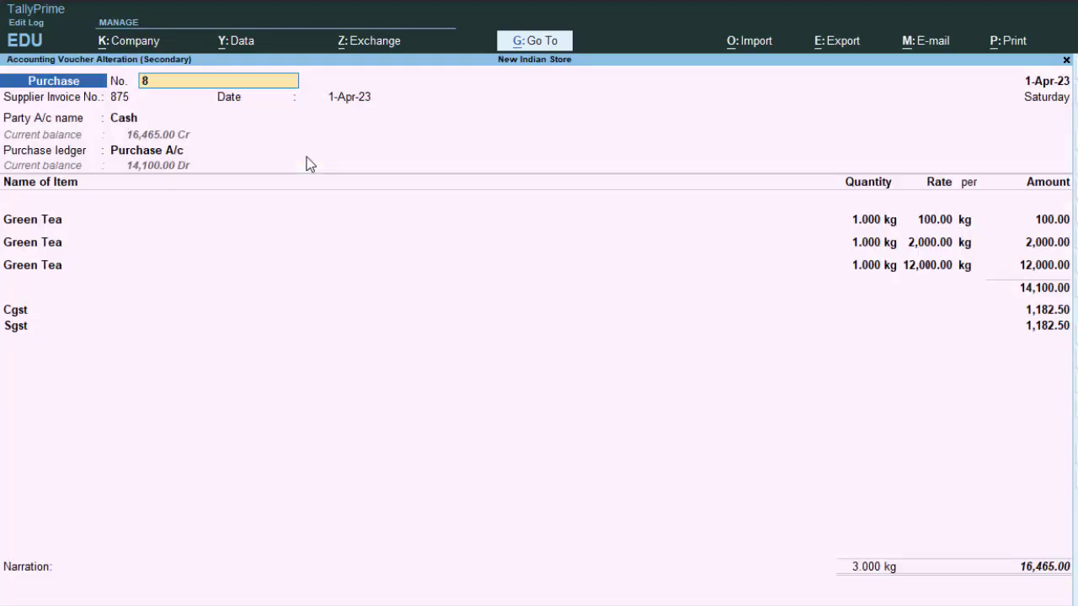
key("alt+p")
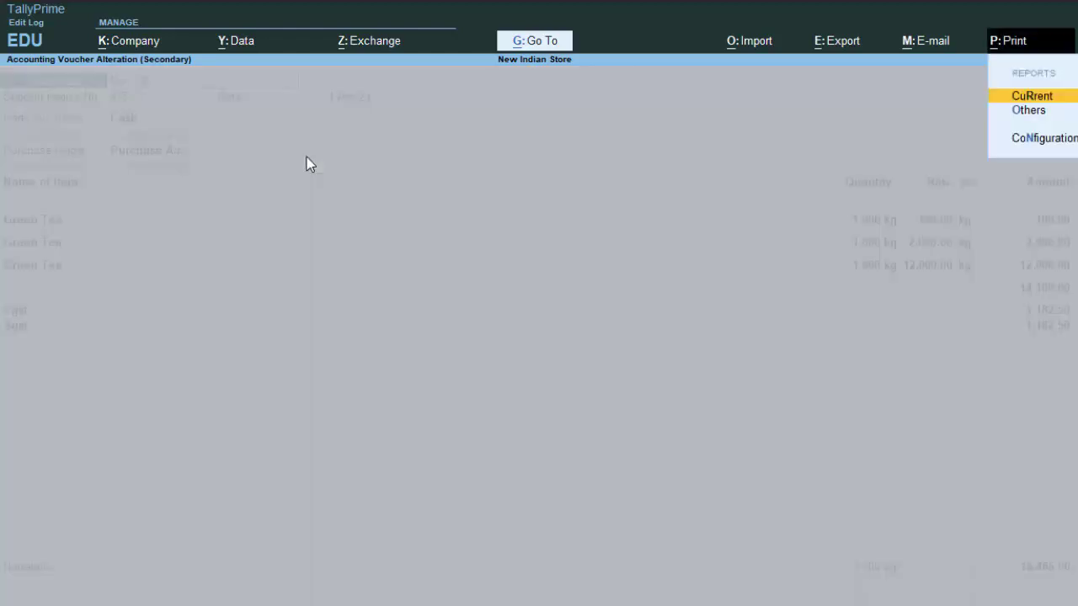
key("Return")
key("i")
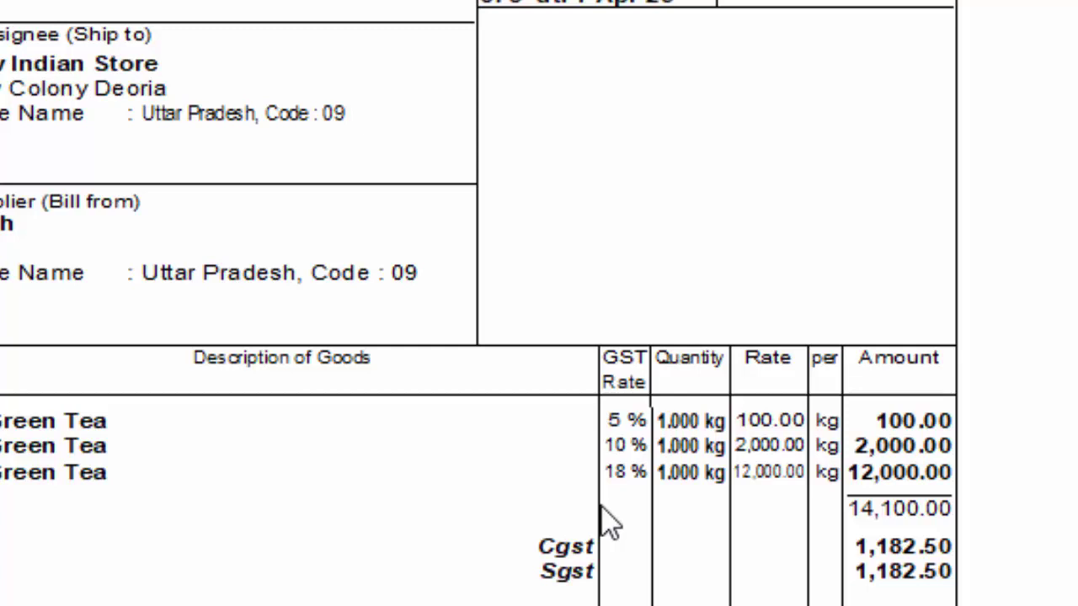
Step: Close the print preview, accept the purchase voucher again and return to the Gateway of Tally
key("Escape")
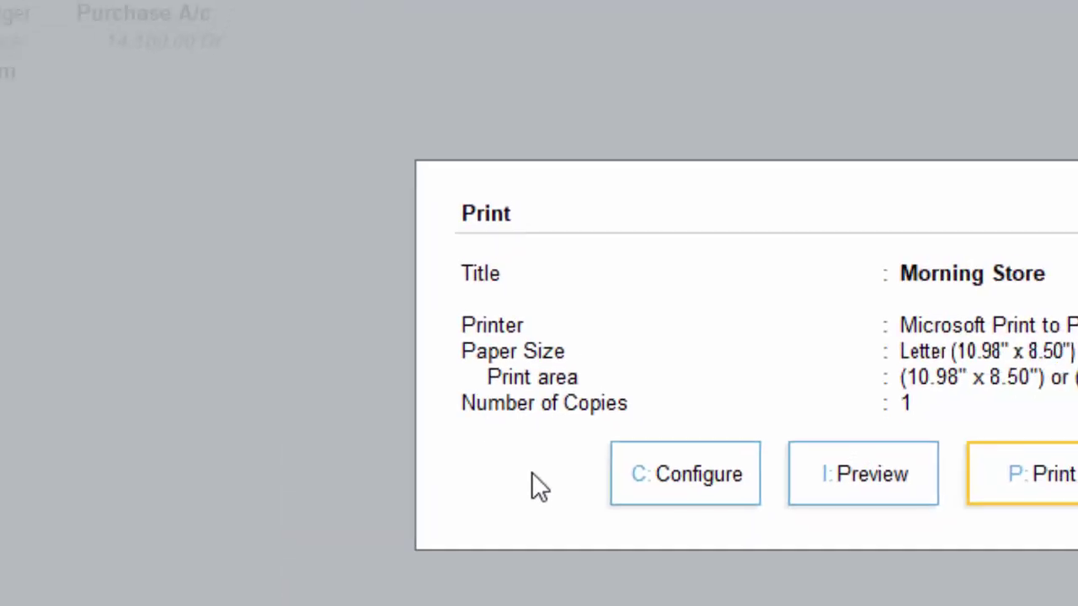
key("Escape")
key("BackSpace")
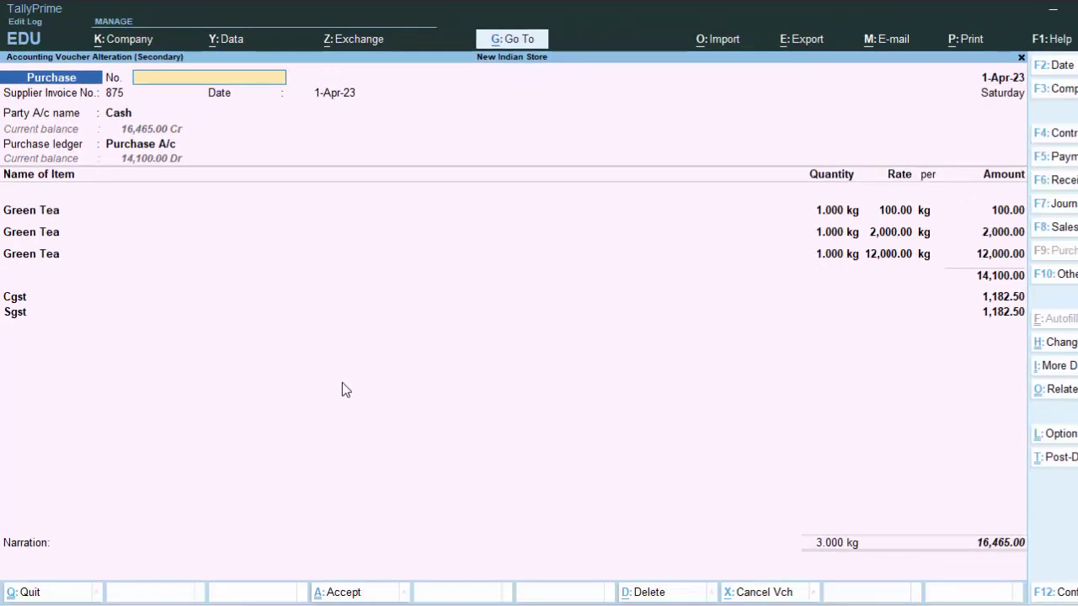
key("ctrl+a")
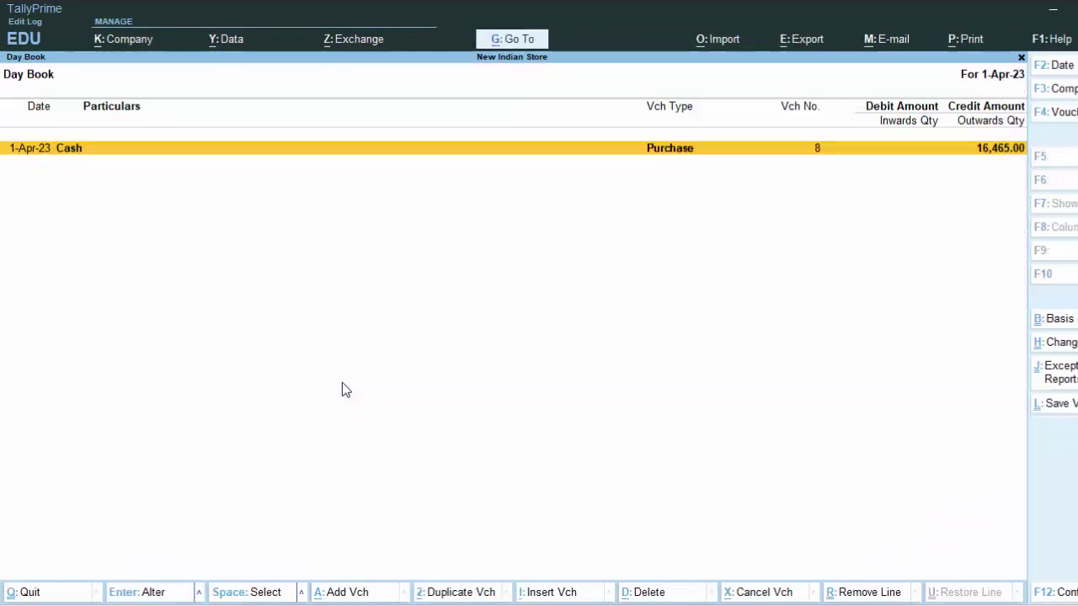
key("Escape")
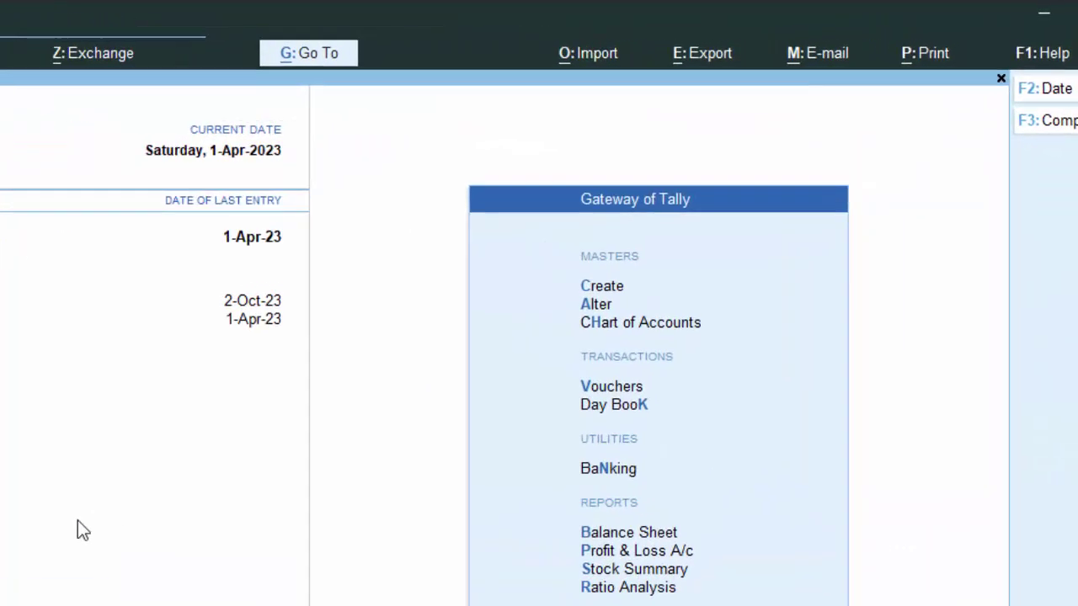
Step: Start creating a new Stock Item from the inventory masters
key("Up")
key("Up")
key("Up")
key("Up")
key("Up")
key("Up")
key("Up")
key("Up")
key("Up")
key("Up")
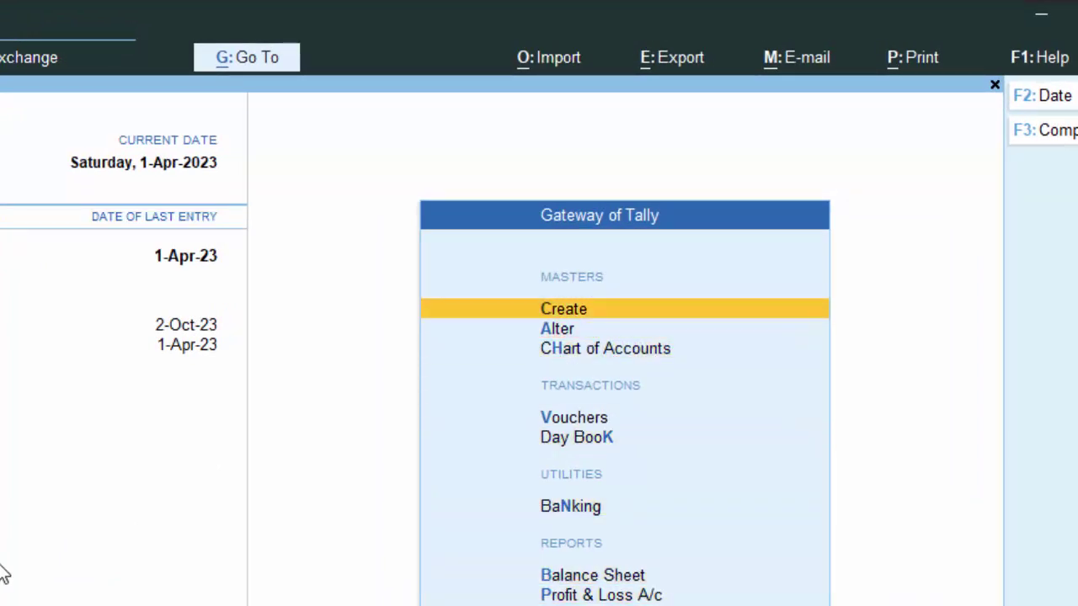
key("Return")
key("Down")
key("Down")
key("Down")
key("Down")
key("Down")
key("Down")
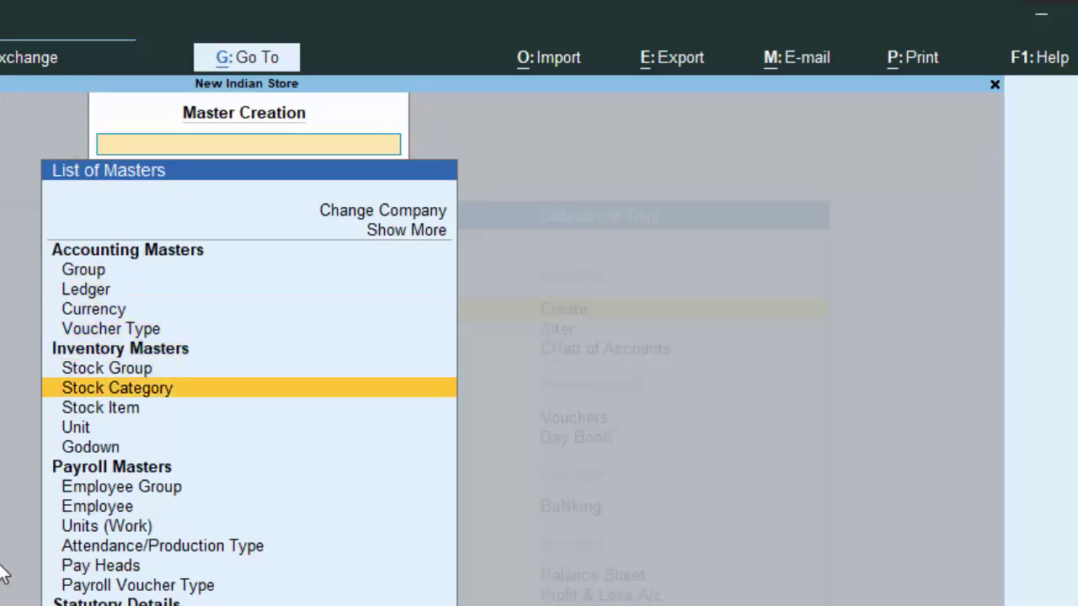
key("Down")
key("Down")
key("Return")
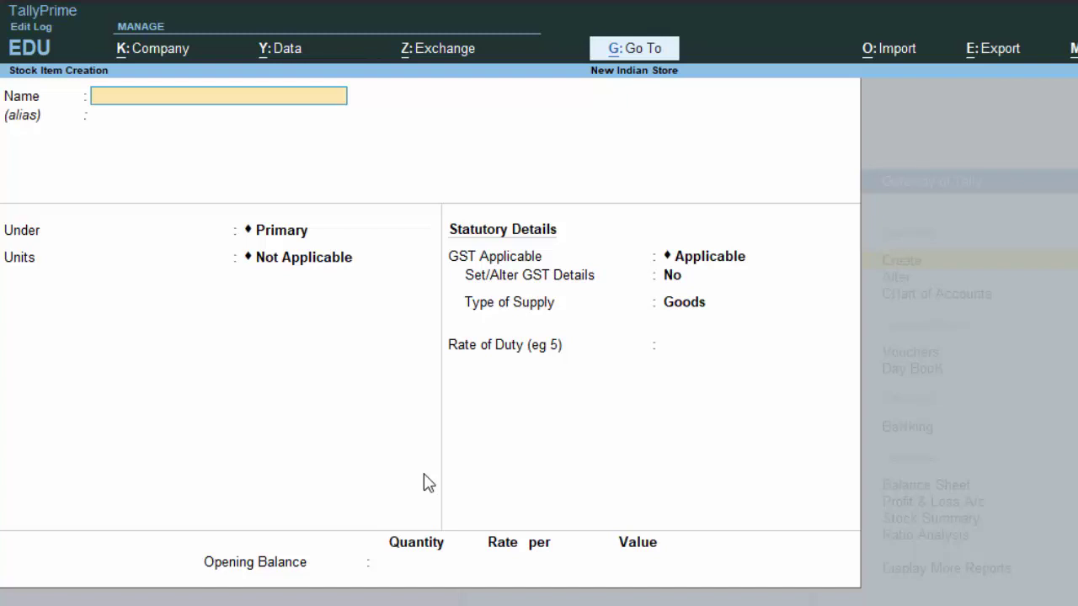
Step: Name the stock item Pulse, keep it under Primary and set its units to kg
type("Pulse")
key("Return")
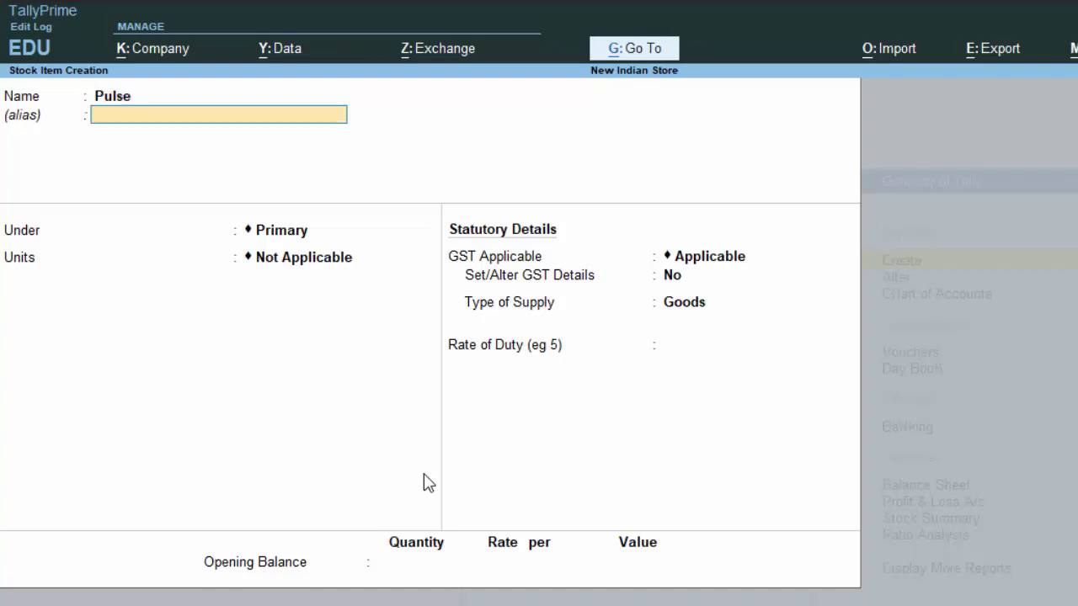
key("Return")
key("Return")
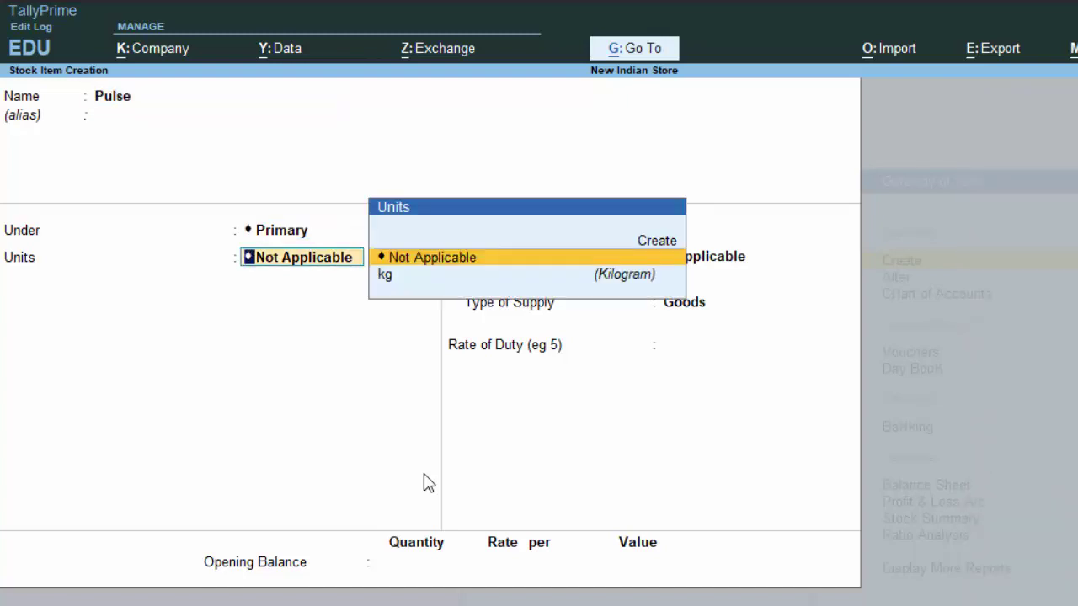
key("Down")
key("Return")
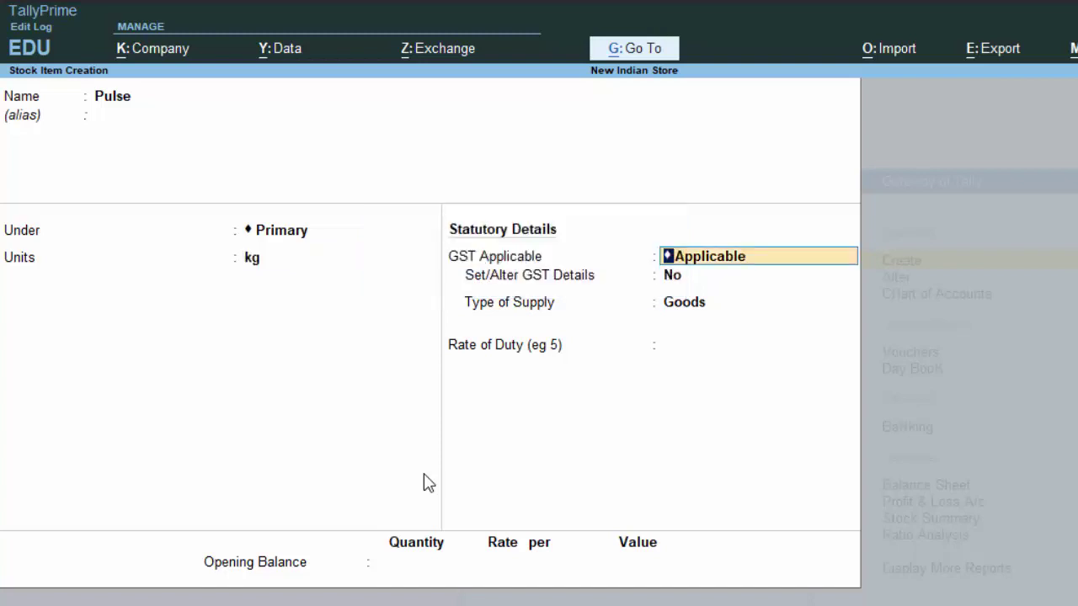
Step: Set Pulse's GST calculation type to On Item Rate and include additional expense/income in the slab rate calculation
key("Return")
type("y")
key("Return")
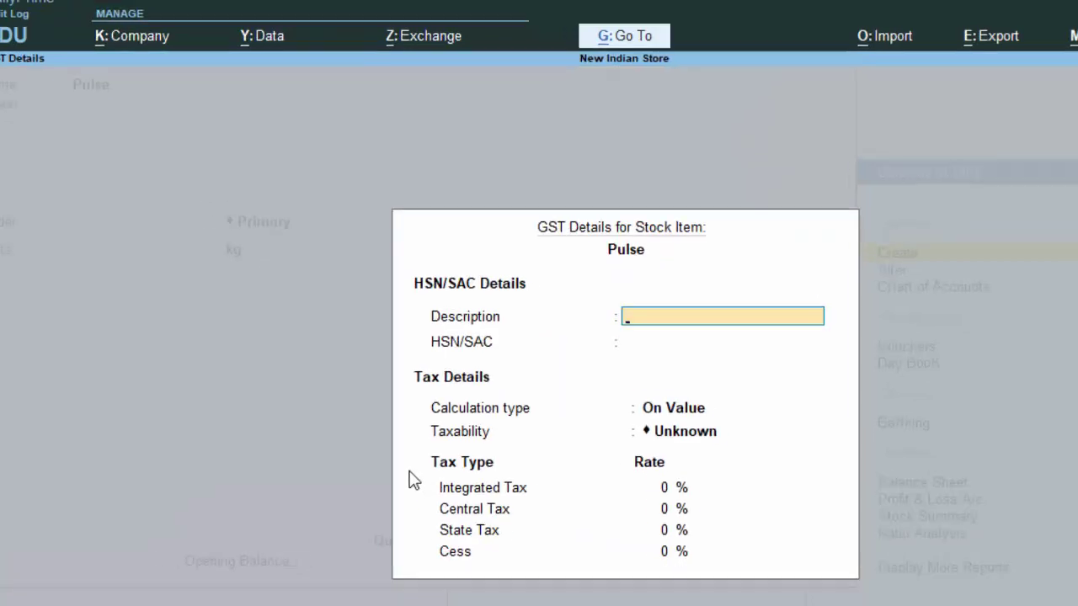
key("Return")
key("Return")
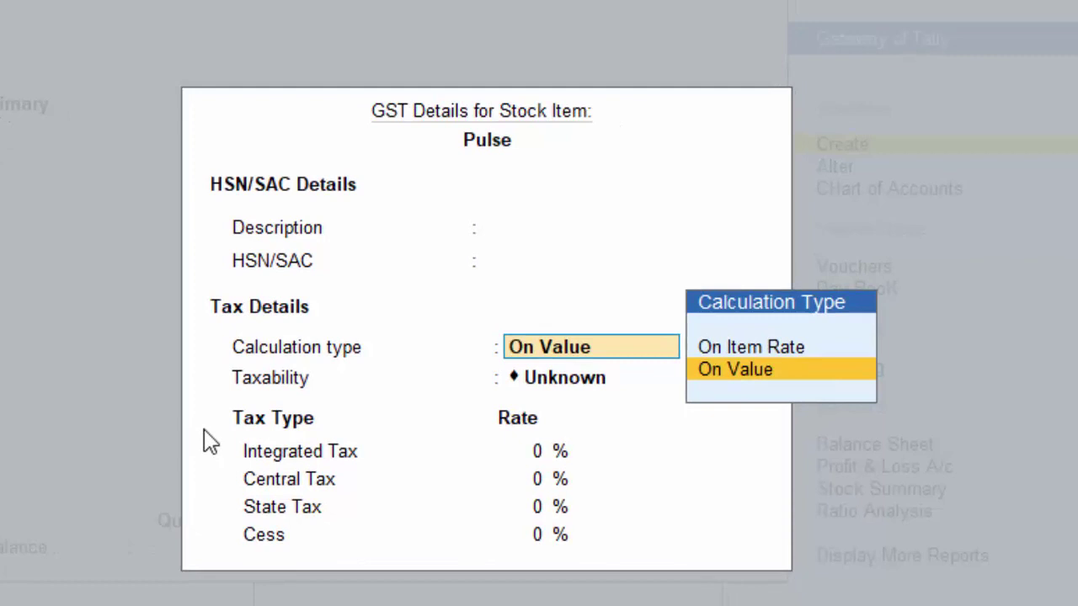
key("Up")
key("Return")
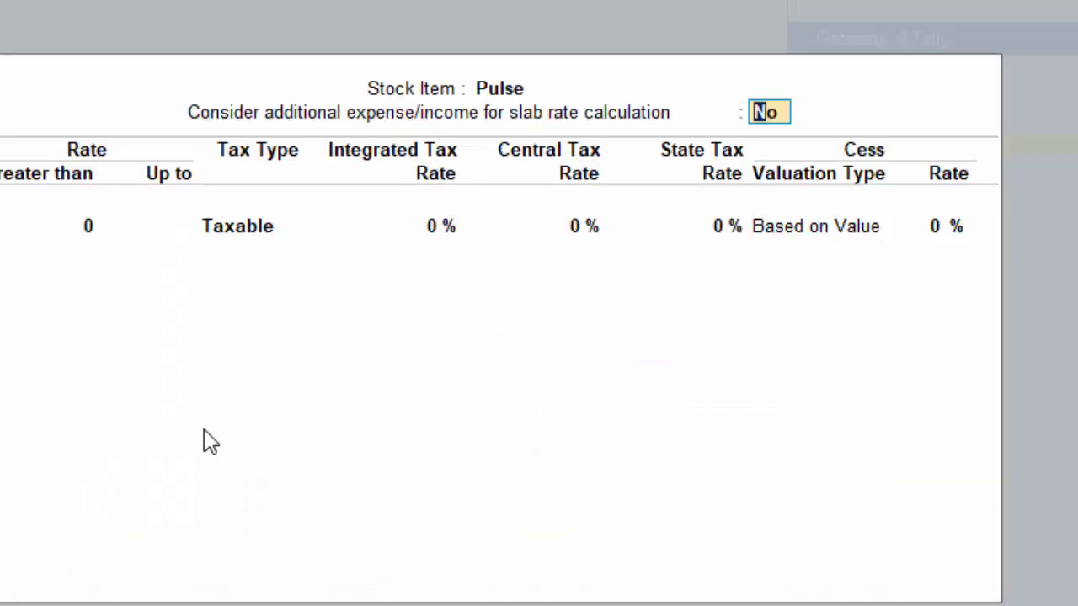
key("y")
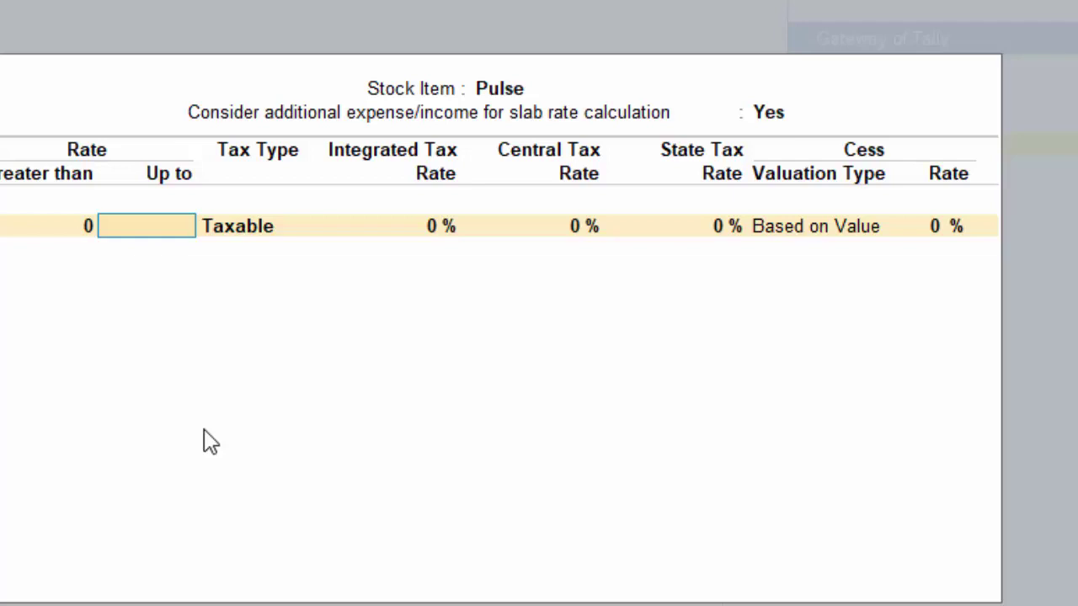
Step: Define Pulse's first GST slab for rates from 0 up to 30 as Taxable at 5% integrated tax
type("30")
key("Return")
key("Return")
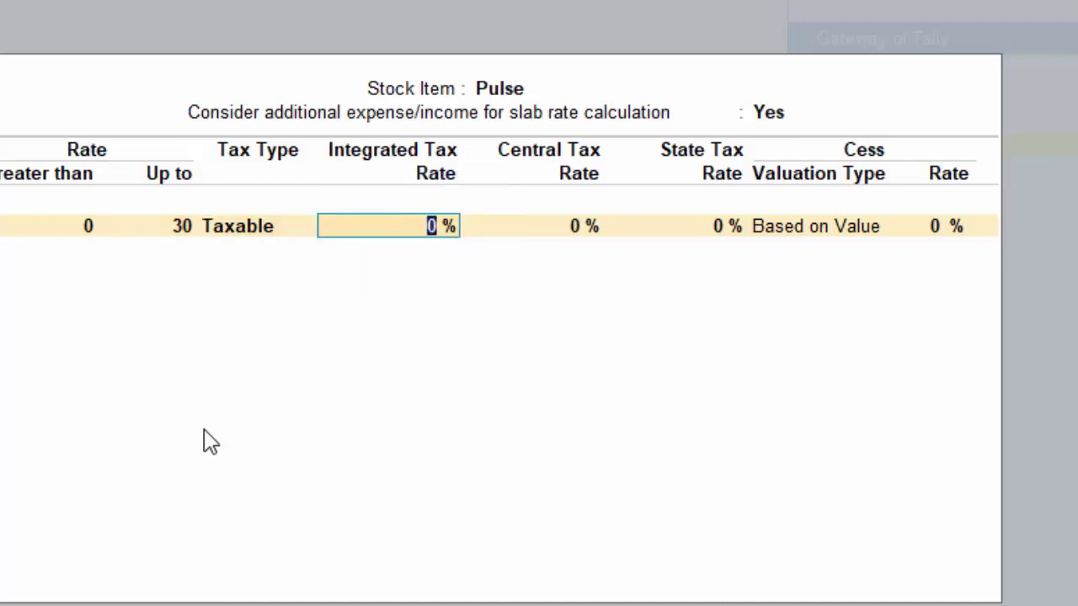
type("5")
key("Return")
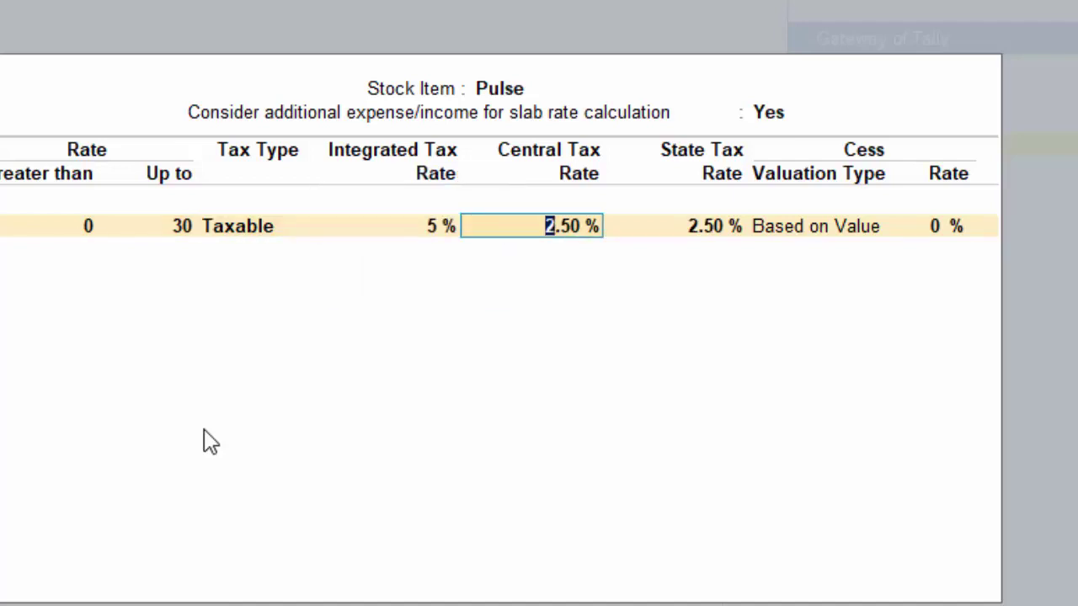
key("Return")
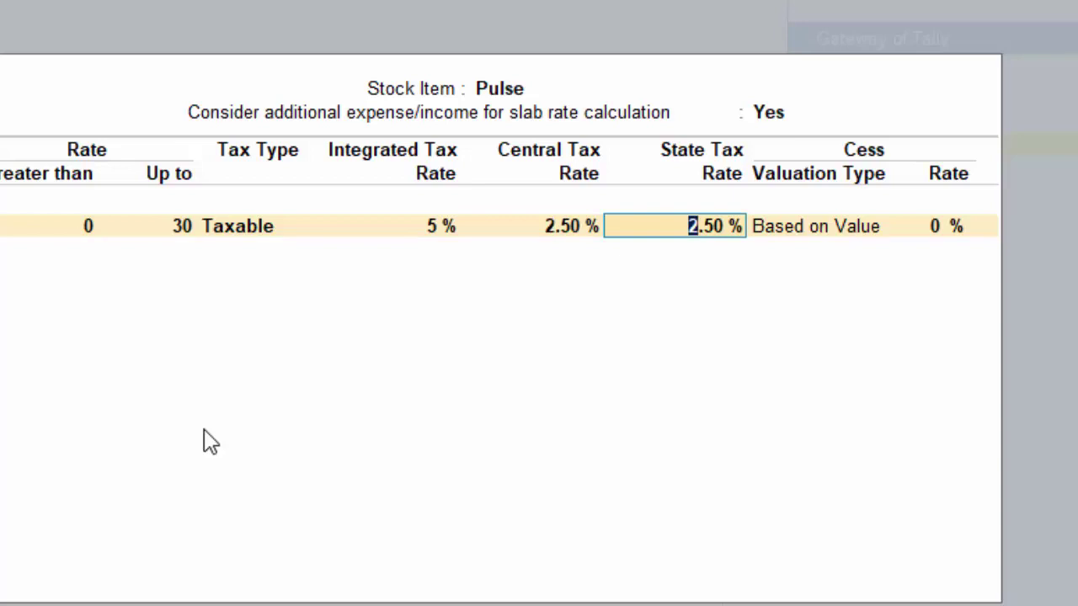
key("Return")
key("Return")
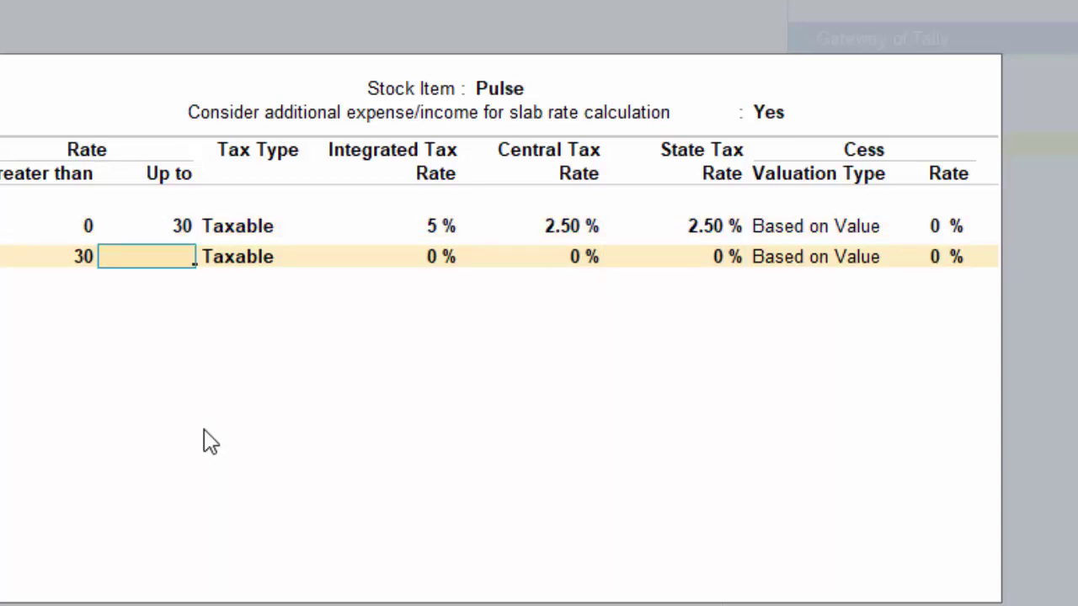
Step: Add a Taxable slab for rates greater than 30 up to 100 with 10% integrated tax
type("100")
key("Return")
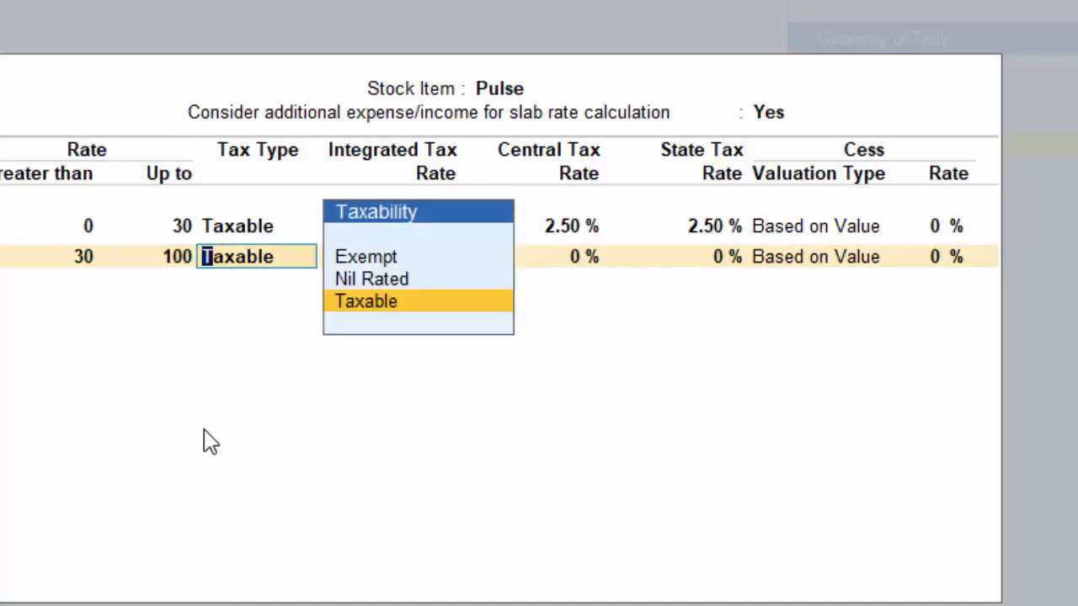
key("Return")
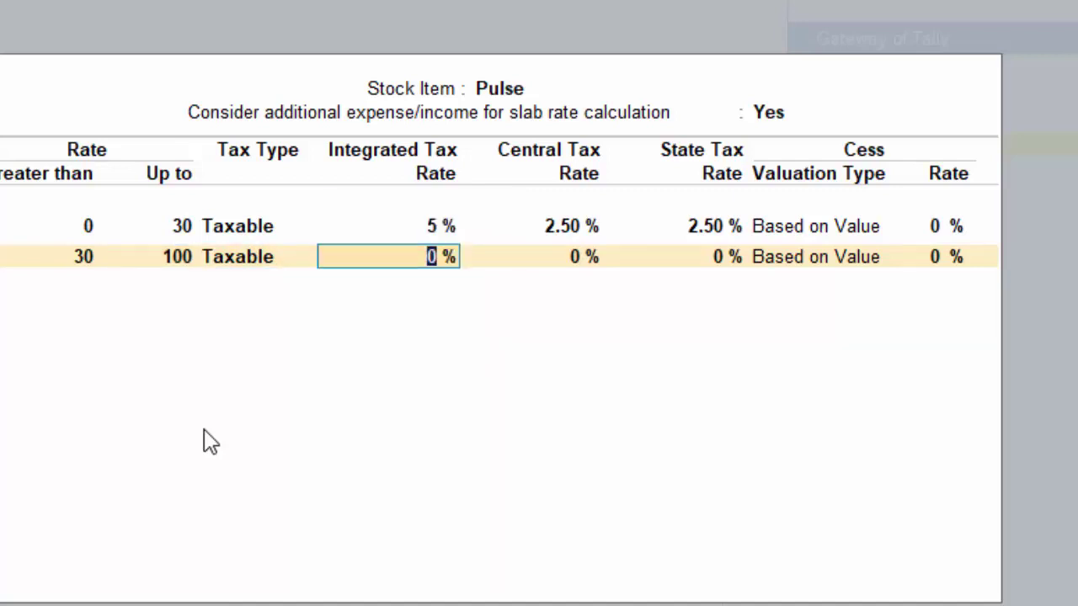
type("10")
key("Return")
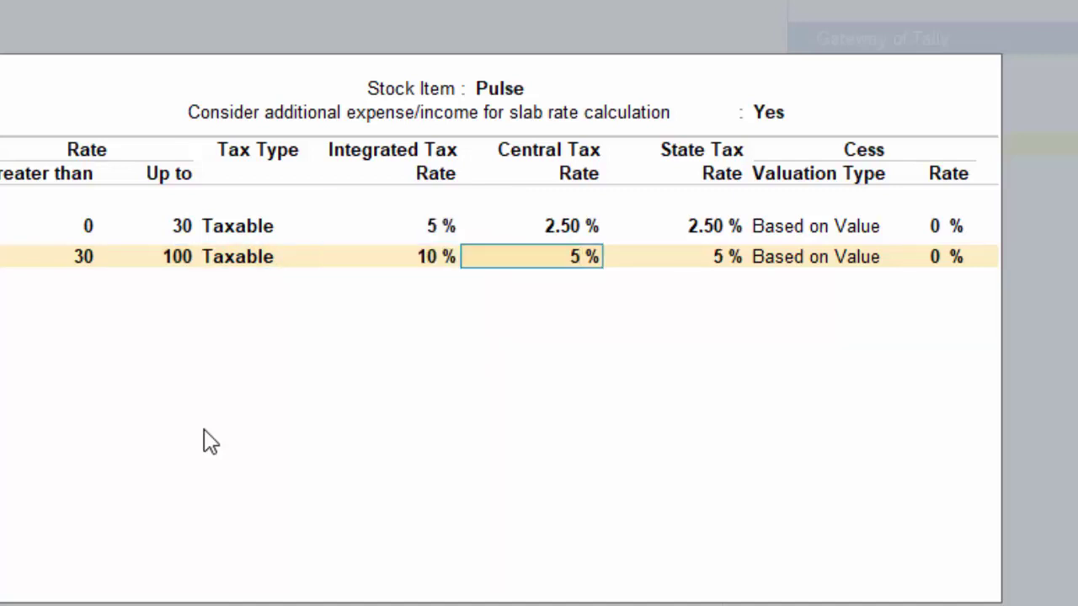
key("Return")
key("Return")
key("Return")
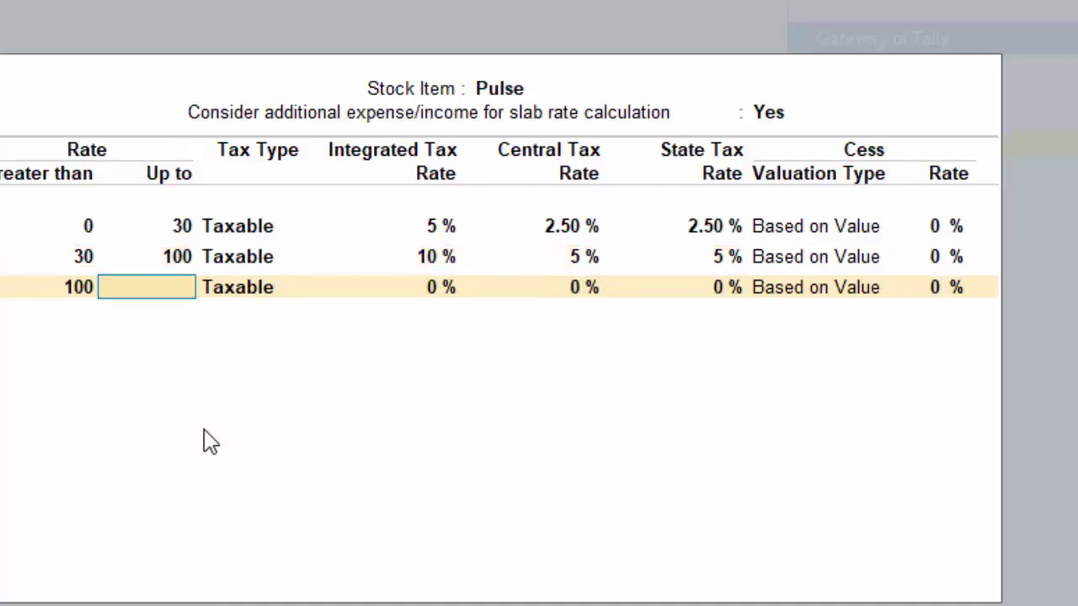
Step: Add a Taxable slab for rates greater than 100 up to 300 with 18% integrated tax
type("300")
key("Return")
key("Return")
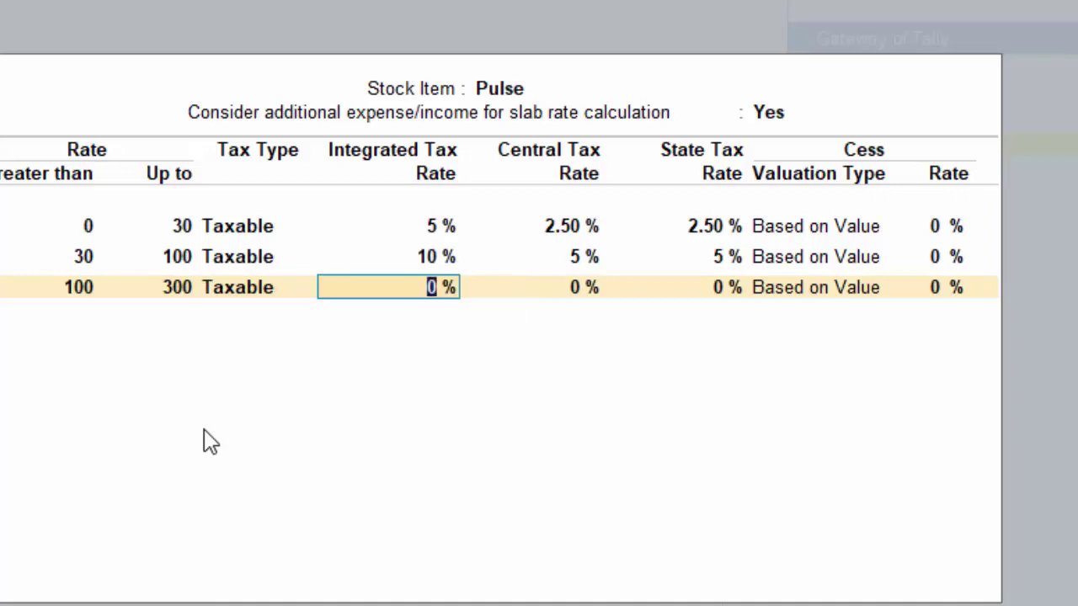
type("18")
key("Return")
key("Return")
key("Return")
key("Return")
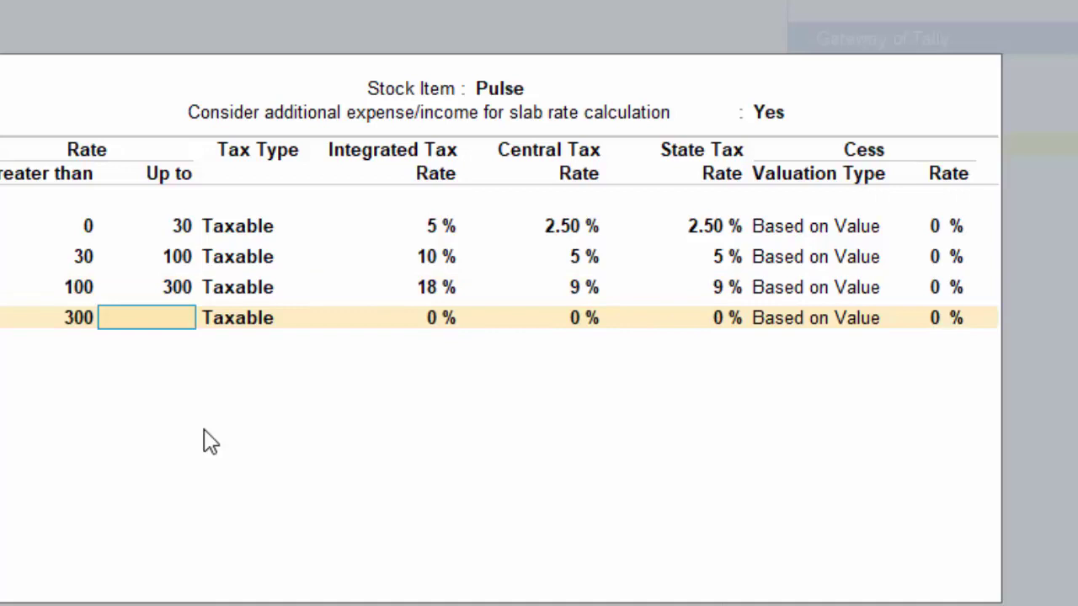
Step: Add the final Taxable slab for rates greater than 300 with no upper limit and 28% integrated tax
key("Return")
key("Return")
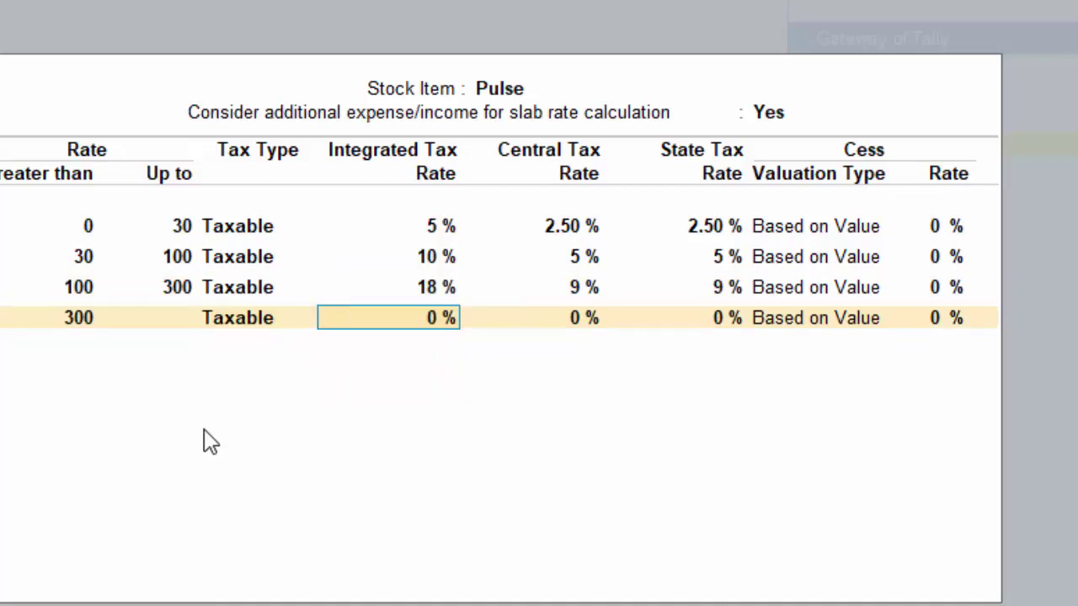
type("28")
key("Return")
key("Return")
key("Return")
key("Return")
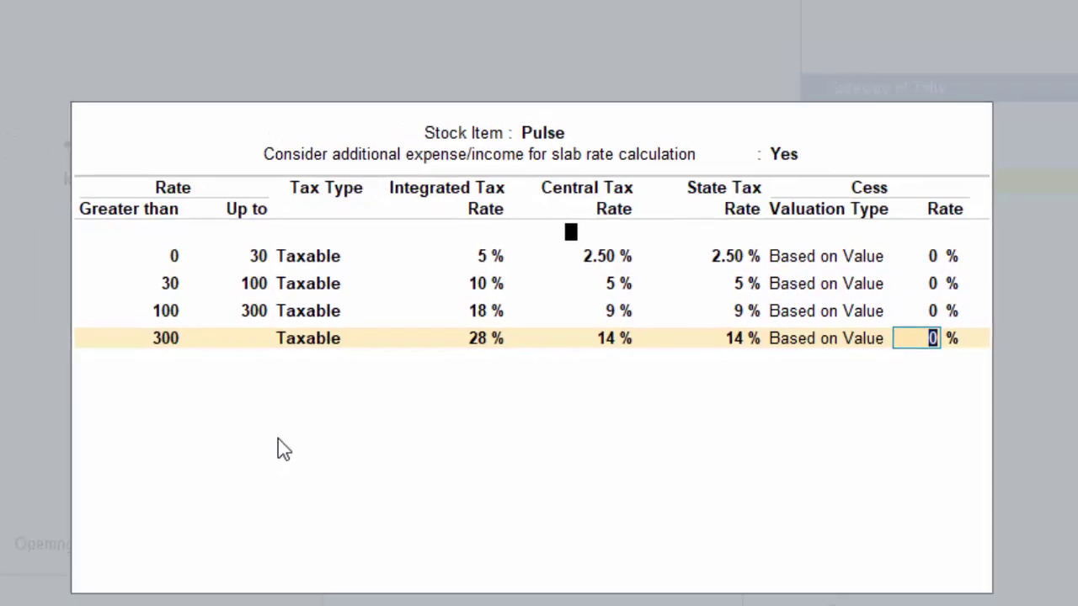
key("Return")
Step: Accept the slab rates, save Pulse without a rate of duty or opening balance, and return to the Gateway of Tally
key("Return")
key("Return")
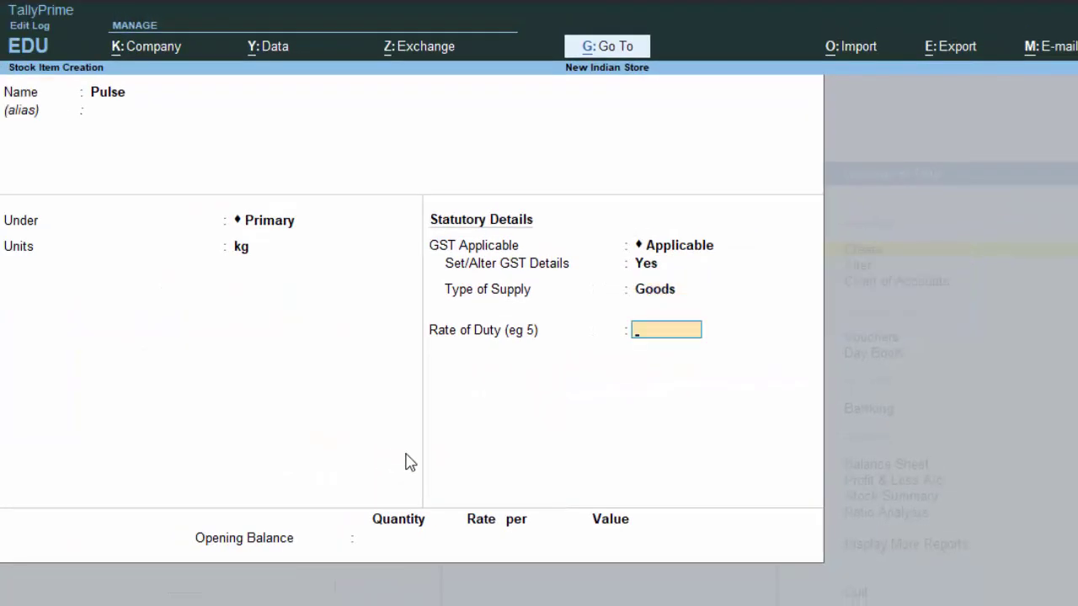
key("Return")
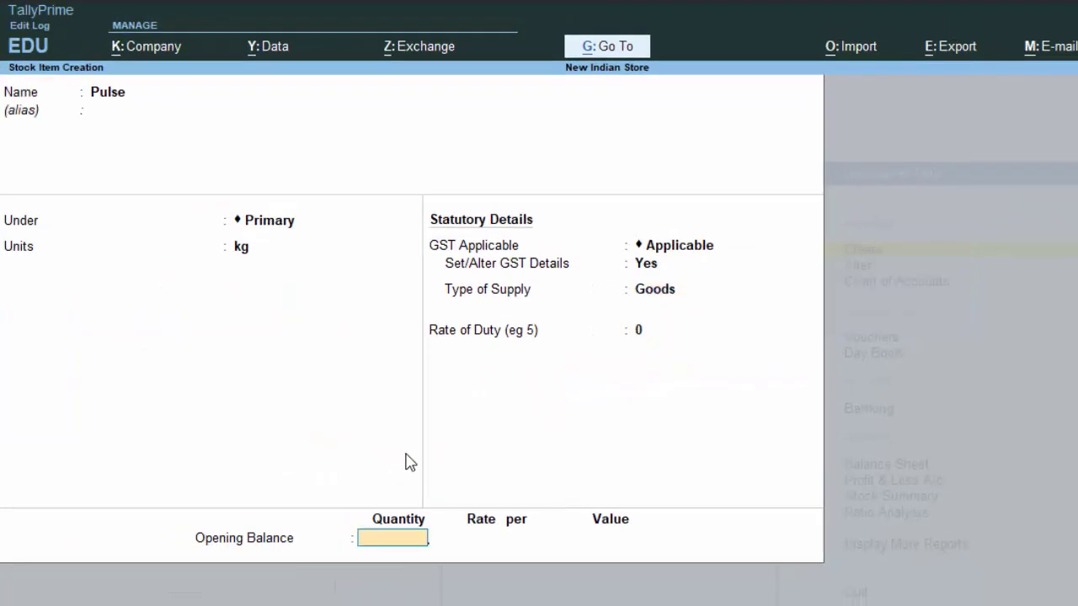
key("Return")
key("Return")
key("Escape")
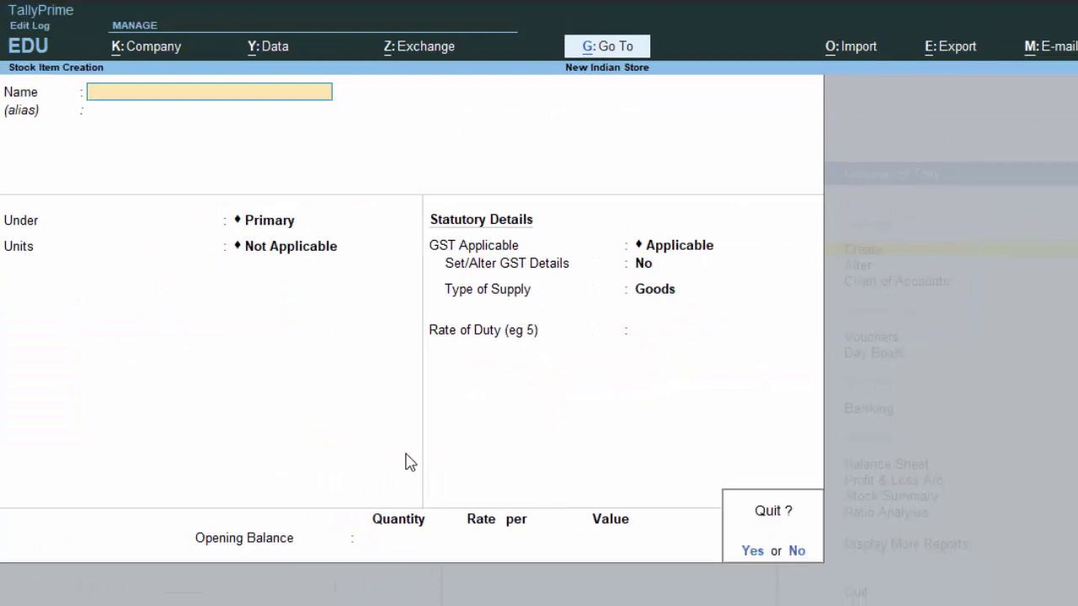
key("Return")
key("Escape")
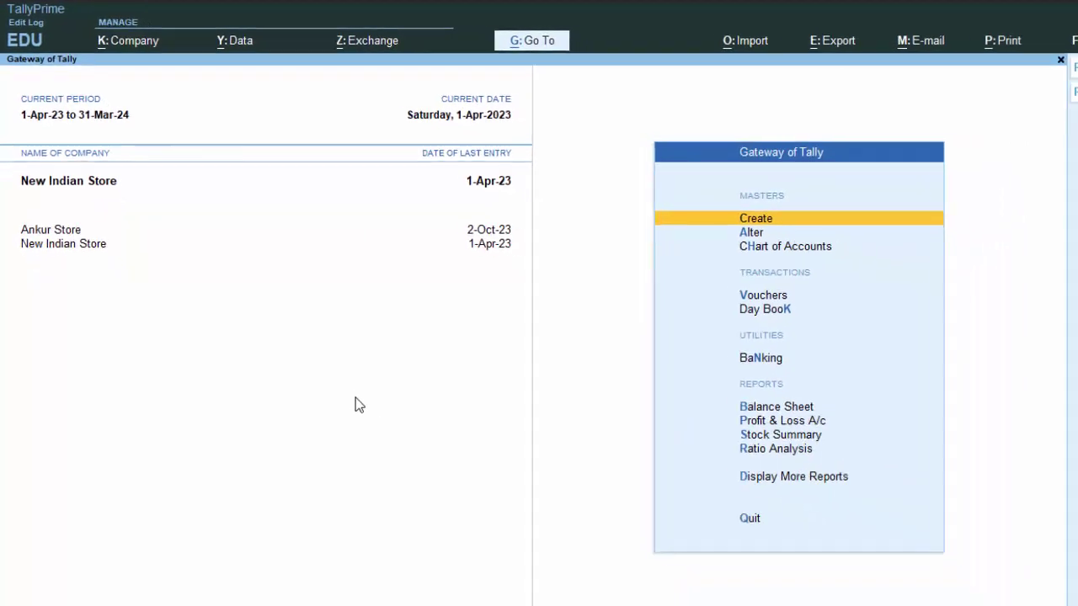
Step: Start a new purchase voucher with supplier invoice number 564 dated 1-Apr-23
key("v")
key("F9")
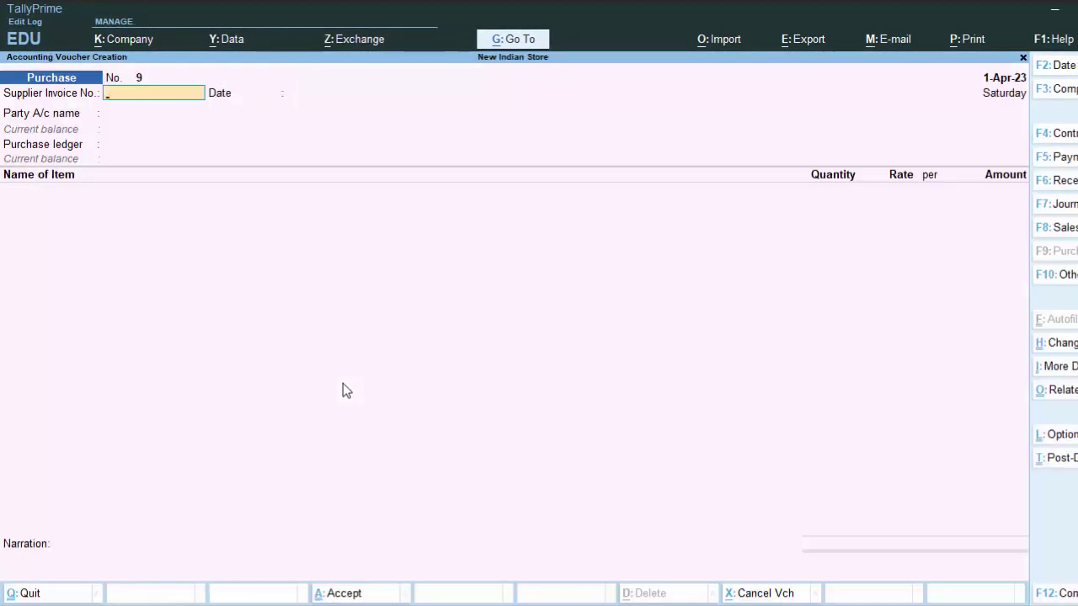
type("564")
key("Return")
key("Return")
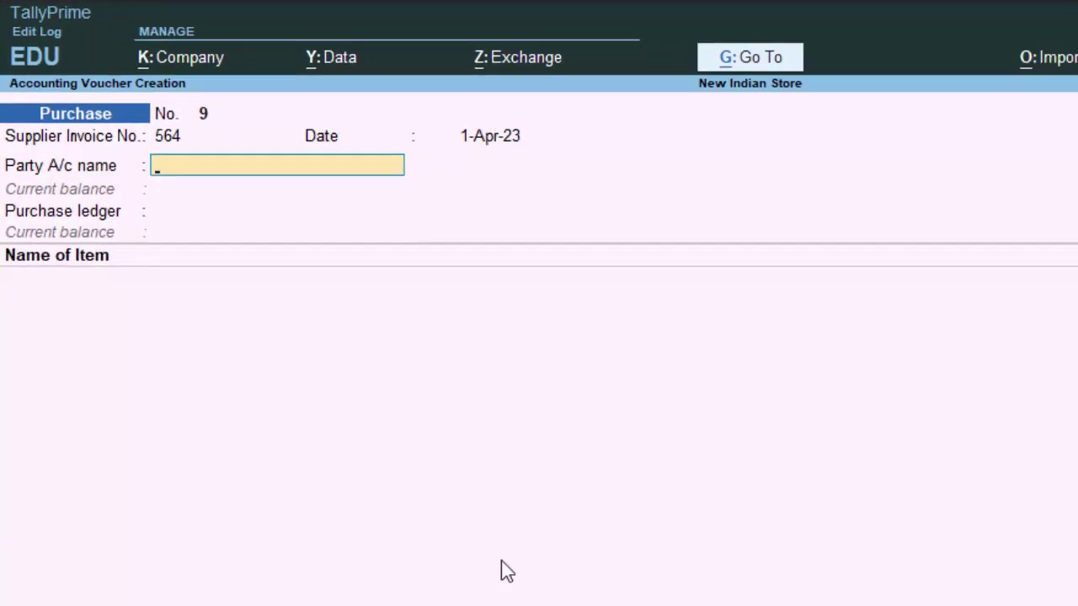
Step: Set the voucher's party account to Cash and leave all receipt details blank
key("Return")
key("Return")
key("Return")
key("Return")
key("Return")
key("Return")
key("Return")
key("Return")
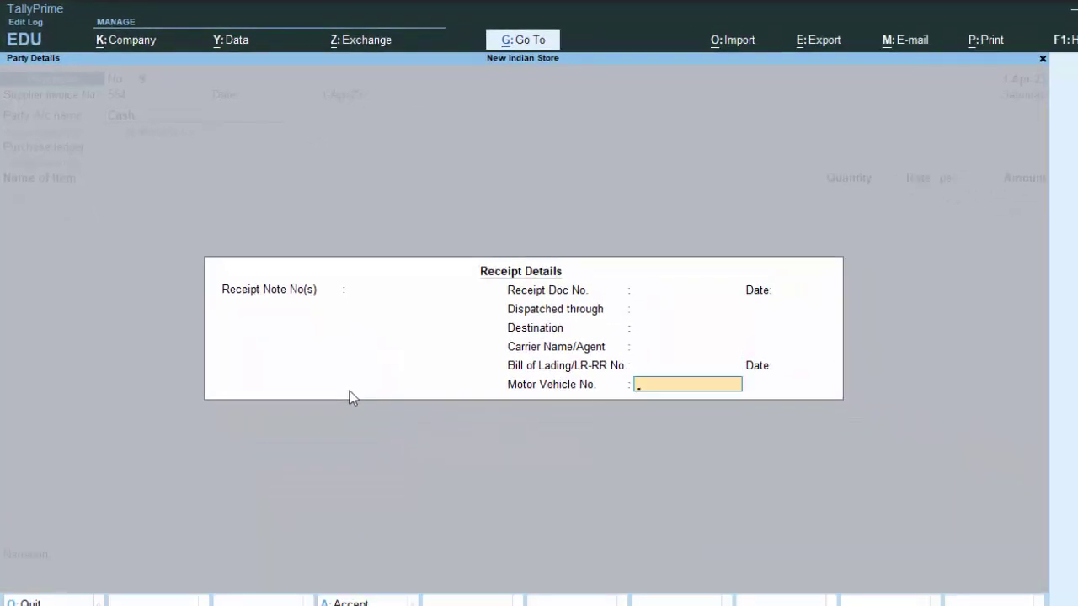
key("Return")
Step: Set the Cash party's GST registration type to Regular and use Purchase A/c as the purchase ledger
key("Return")
key("Return")
key("Return")
key("Return")
key("Return")
key("Up")
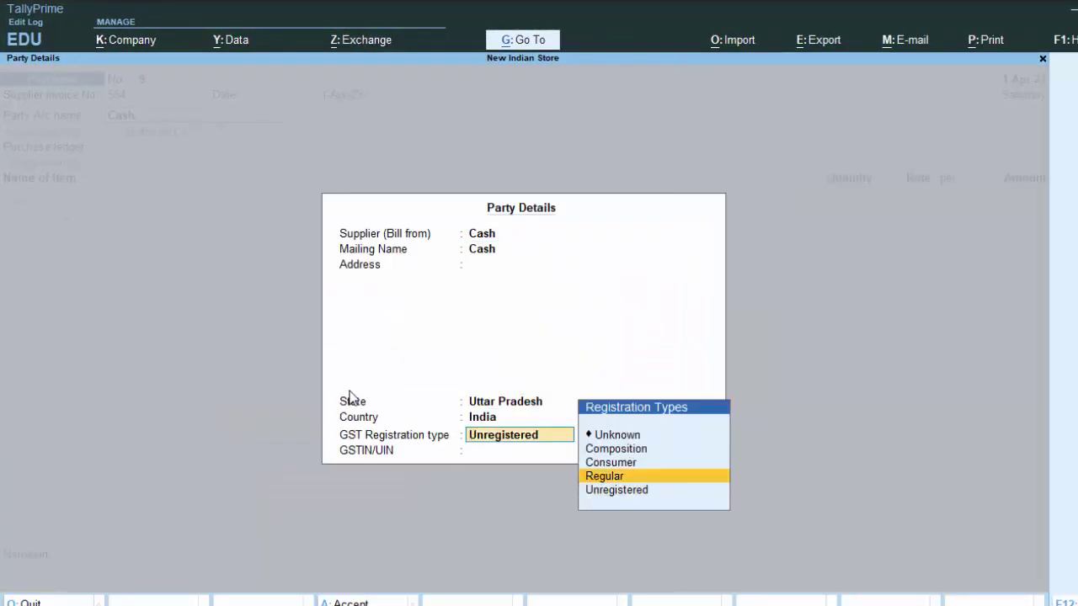
key("Return")
key("Return")
key("Return")
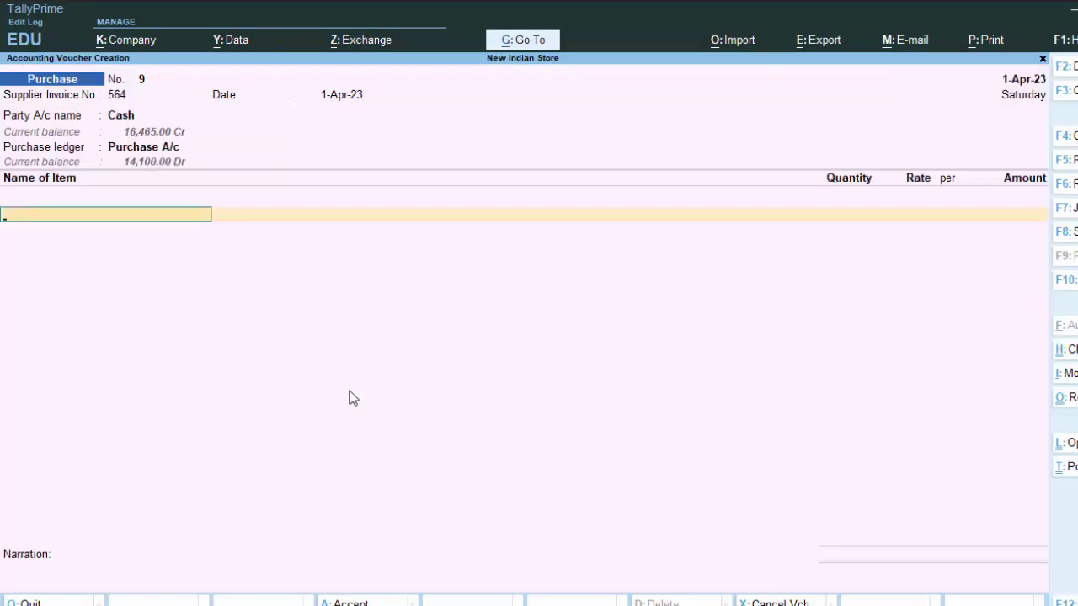
Step: Enter Pulse as the first voucher item with a quantity of 1 kg at a rate of 30 per kg
type("T")
key("Return")
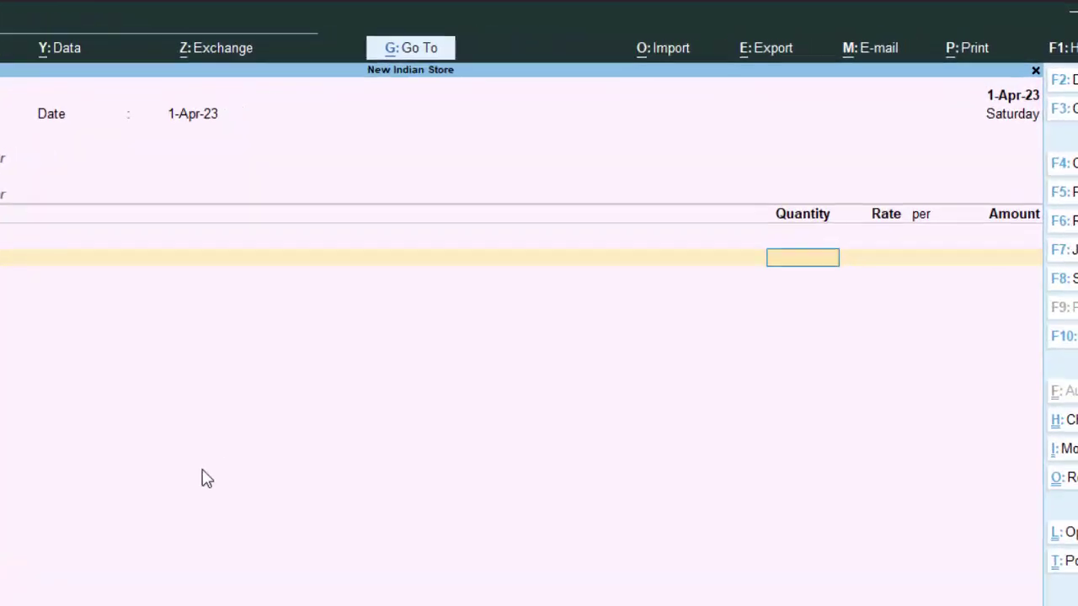
type("1")
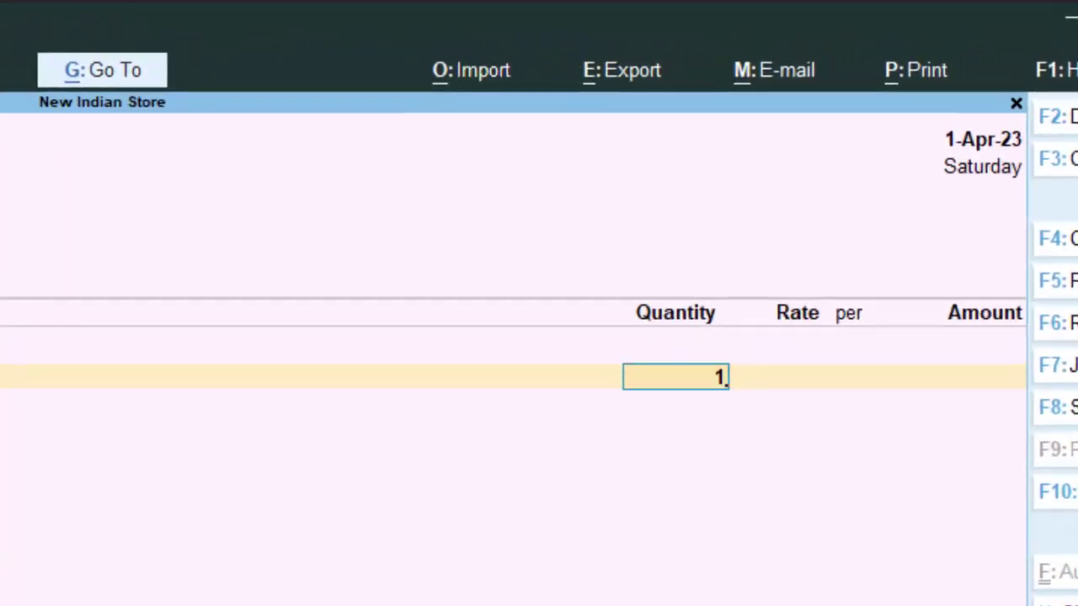
key("Return")
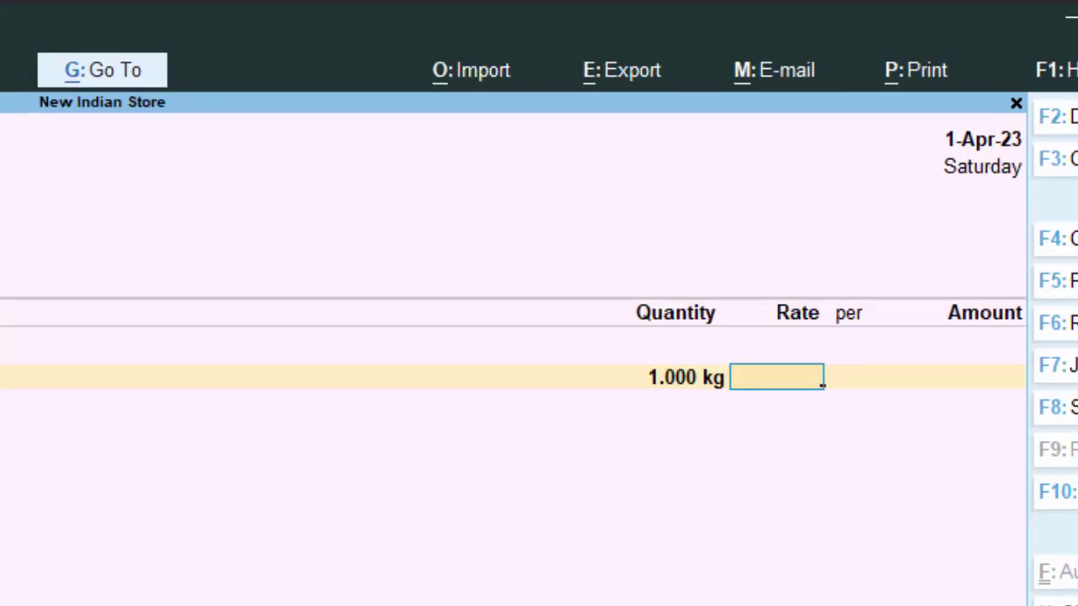
type("30")
key("Return")
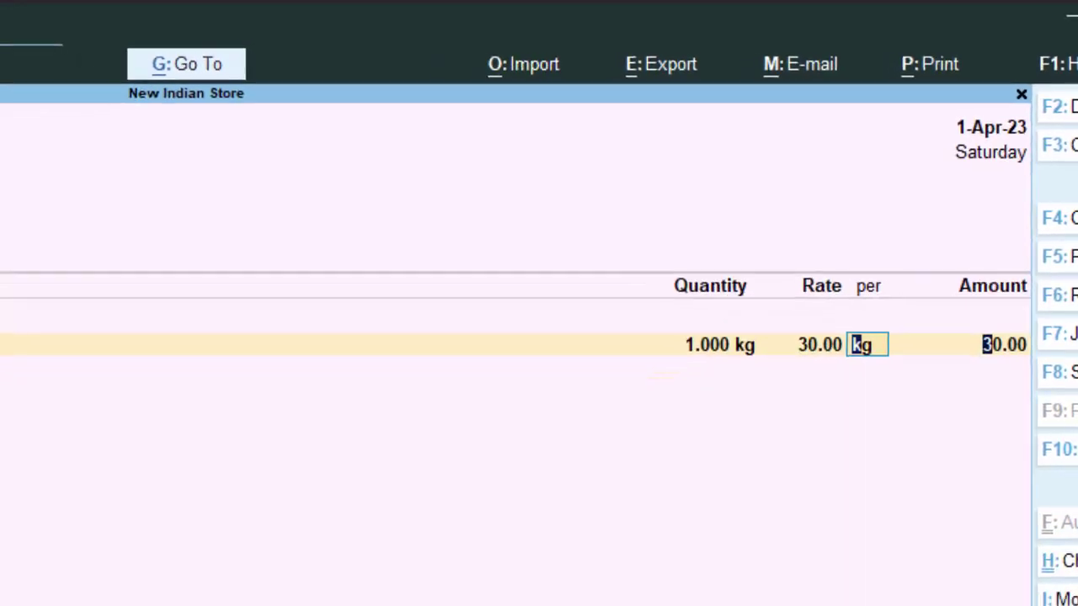
key("Return")
key("Return")
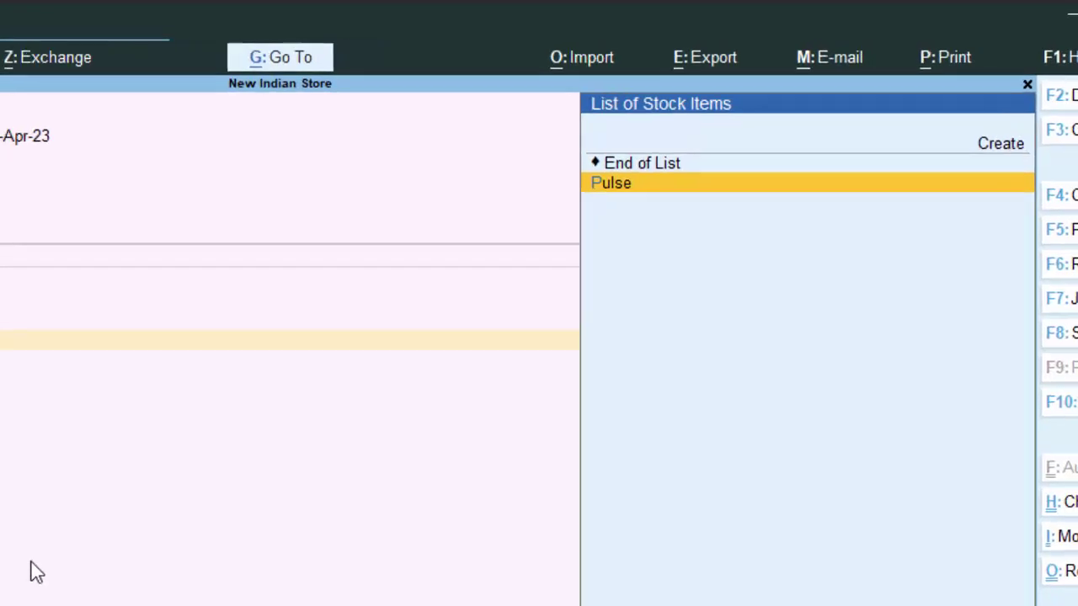
Step: Enter a second Pulse line of 1 kg at a rate of 120 per kg
key("Return")
type("1")
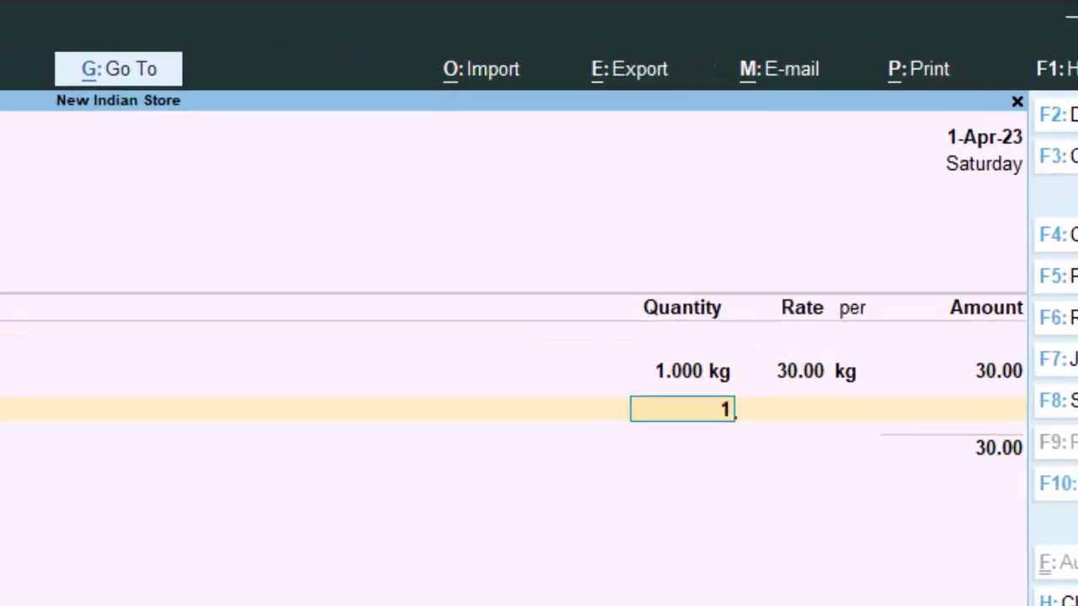
key("Return")
type("120")
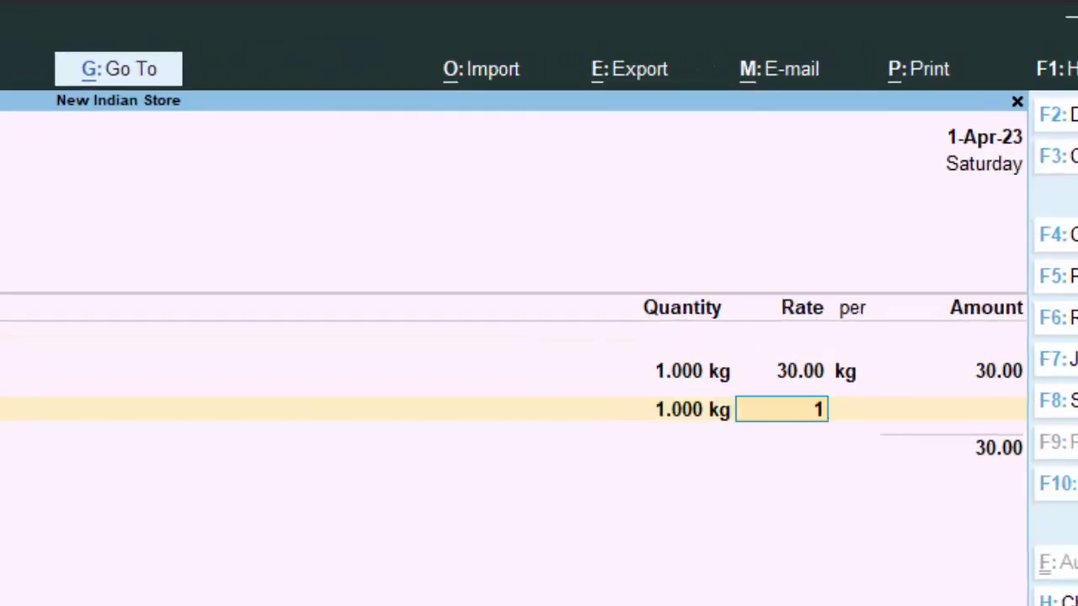
key("Return")
key("Return")
key("Return")
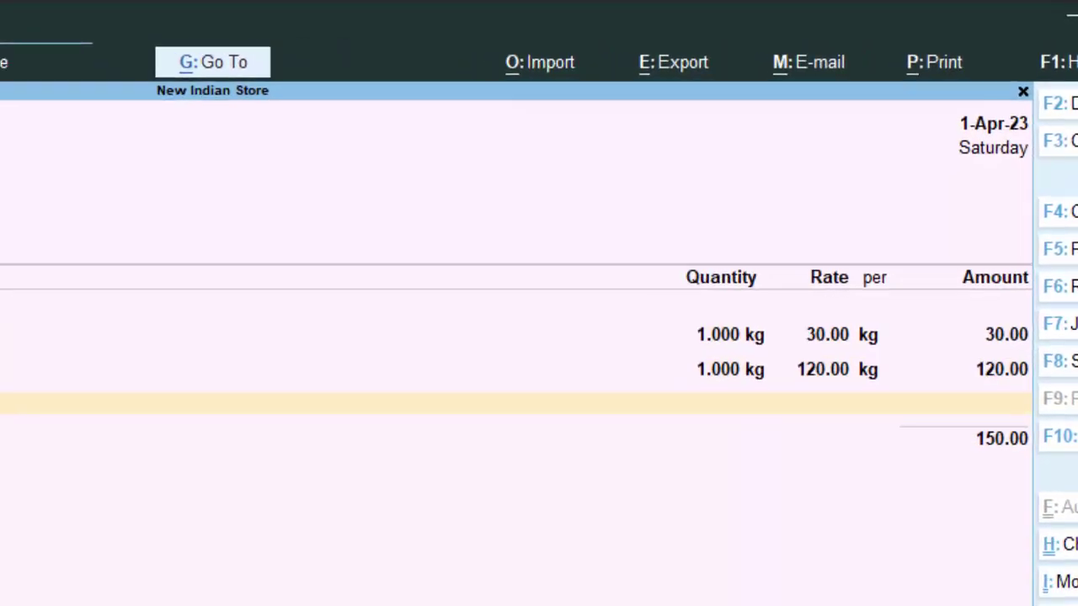
Step: Enter a third Pulse line of 1 kg at a rate of 1200 per kg
type("P")
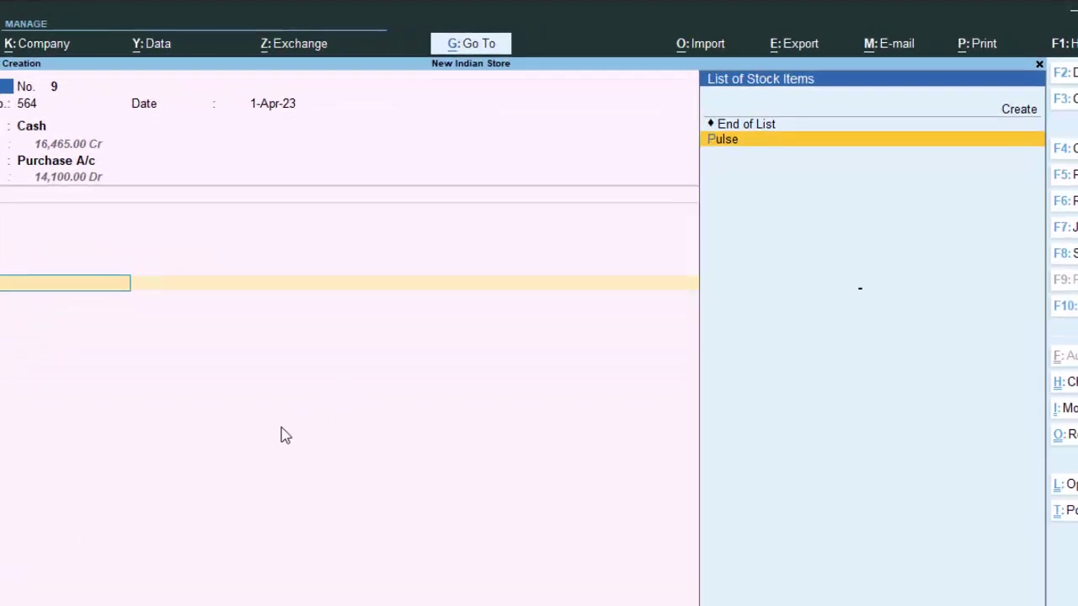
key("Return")
type("1")
key("Return")
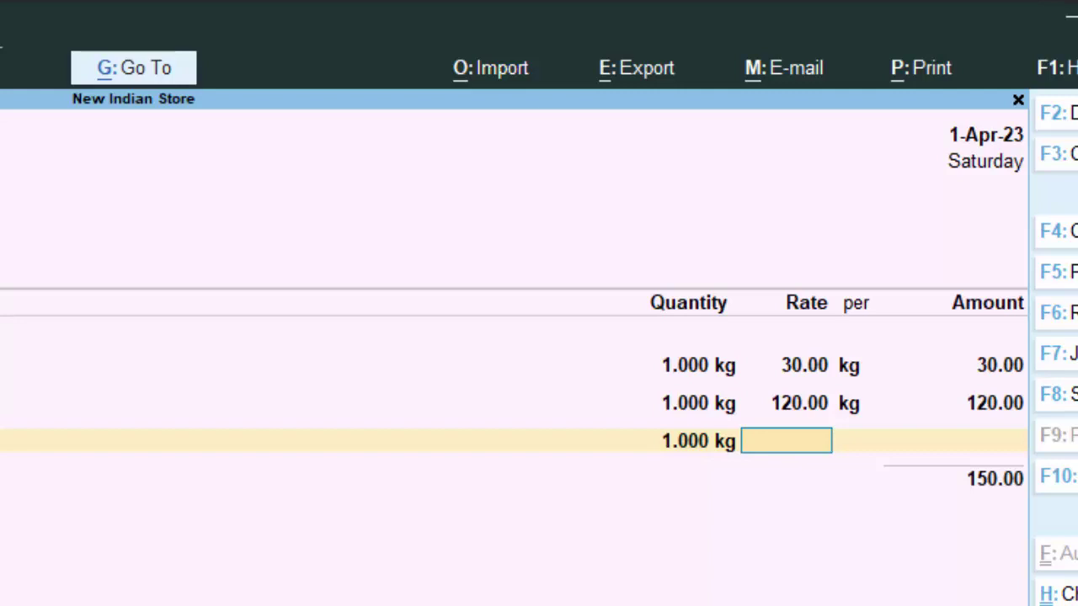
type("1200")
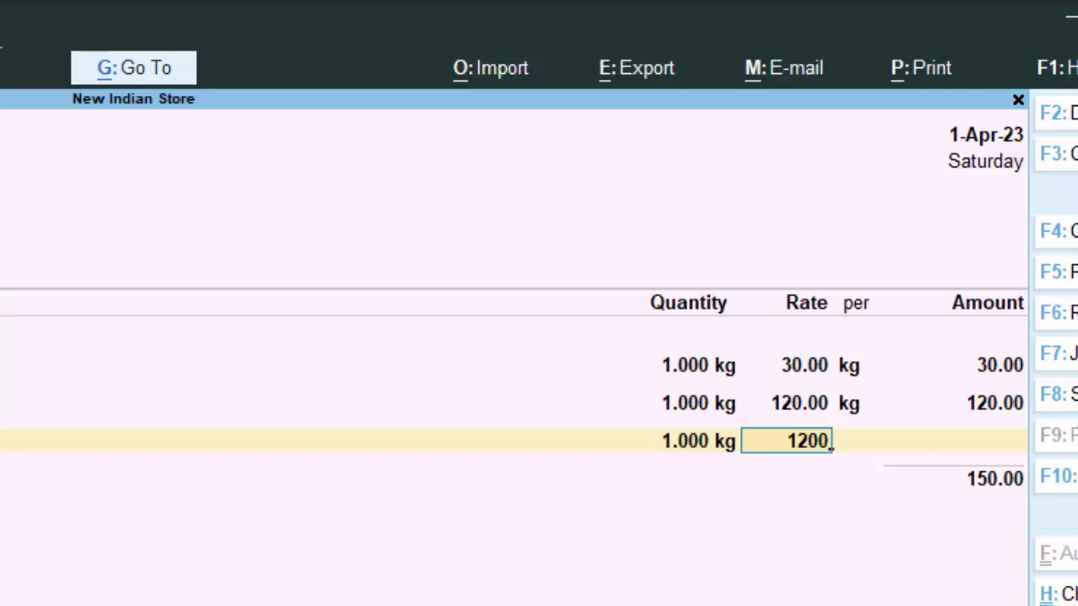
key("Return")
key("Return")
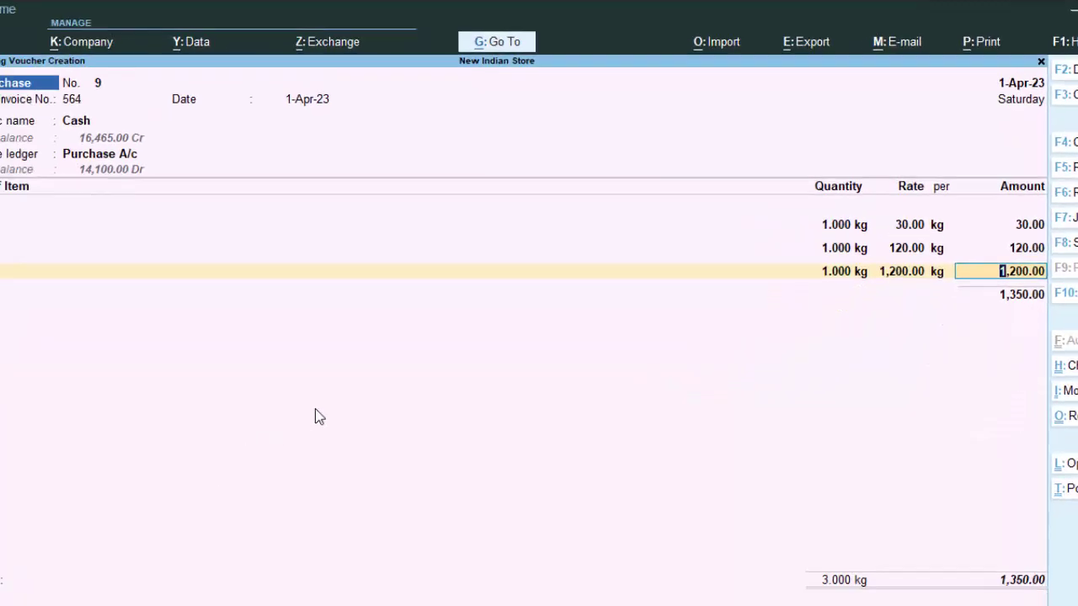
key("Return")
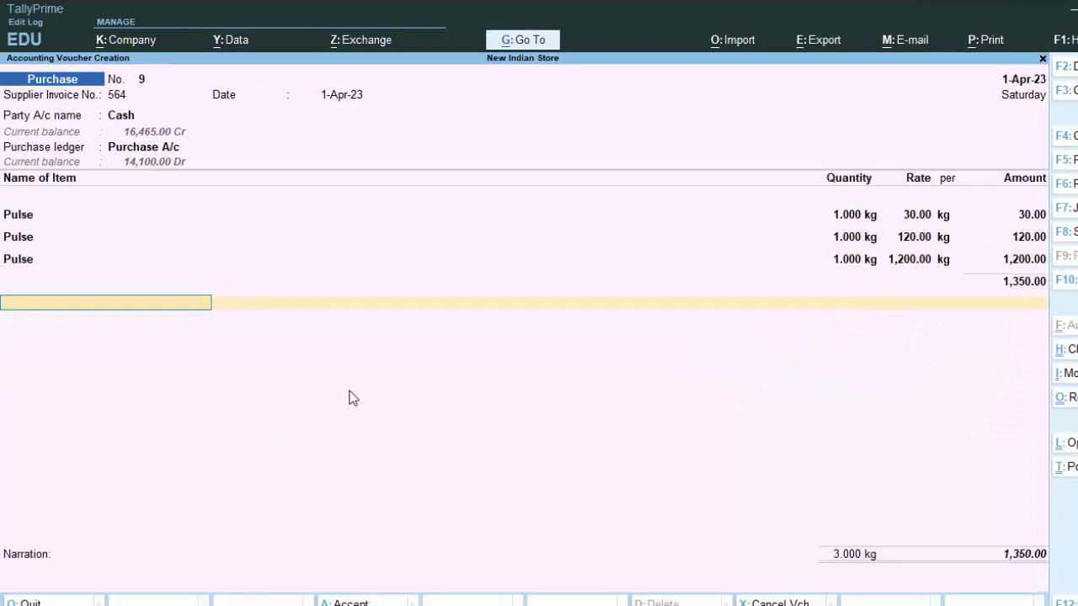
Step: Add the Cgst ledger below the Pulse items with its automatically calculated amount
type("C")
key("Return")
key("Return")
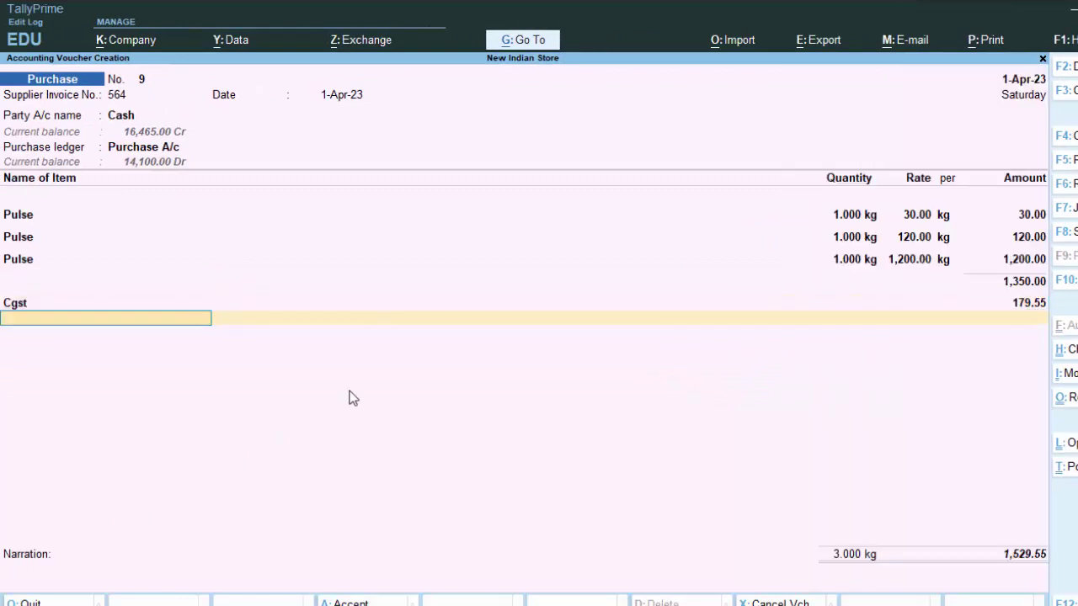
Step: Add the Sgst ledger below Cgst with its automatically calculated amount
type("S")
key("Return")
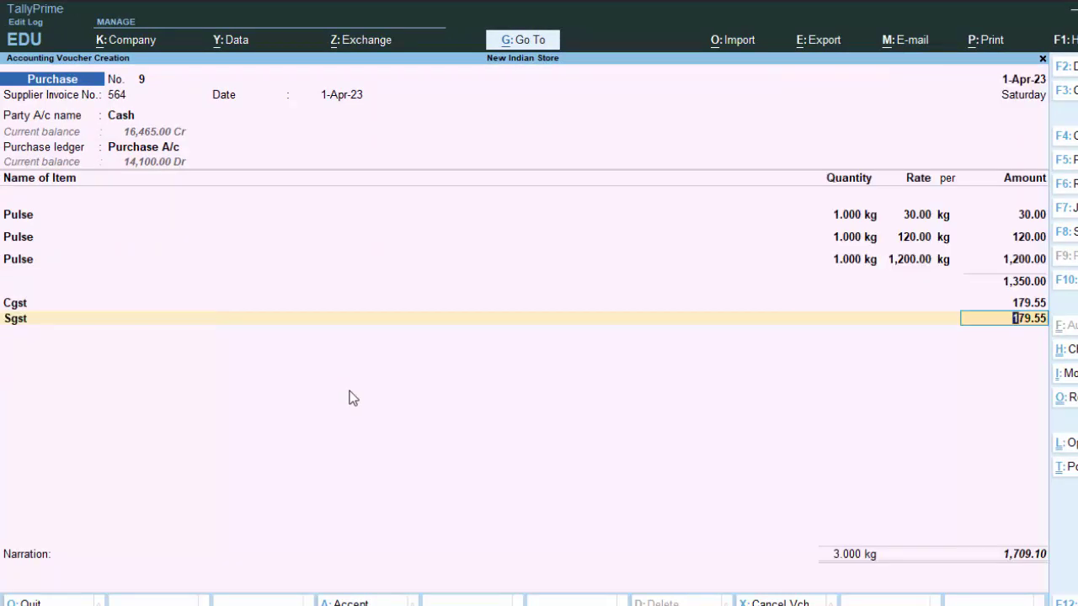
key("Return")
Step: Save the purchase voucher without a narration and leave voucher entry for the Gateway of Tally
key("Return")
key("Return")
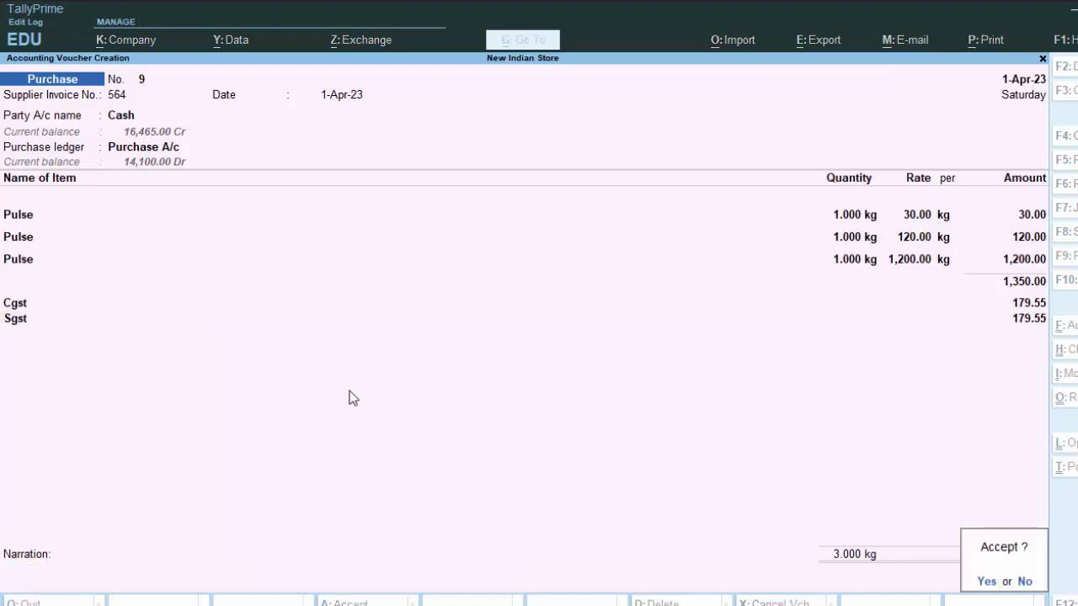
key("Return")
key("BackSpace")
key("Escape")
key("y")
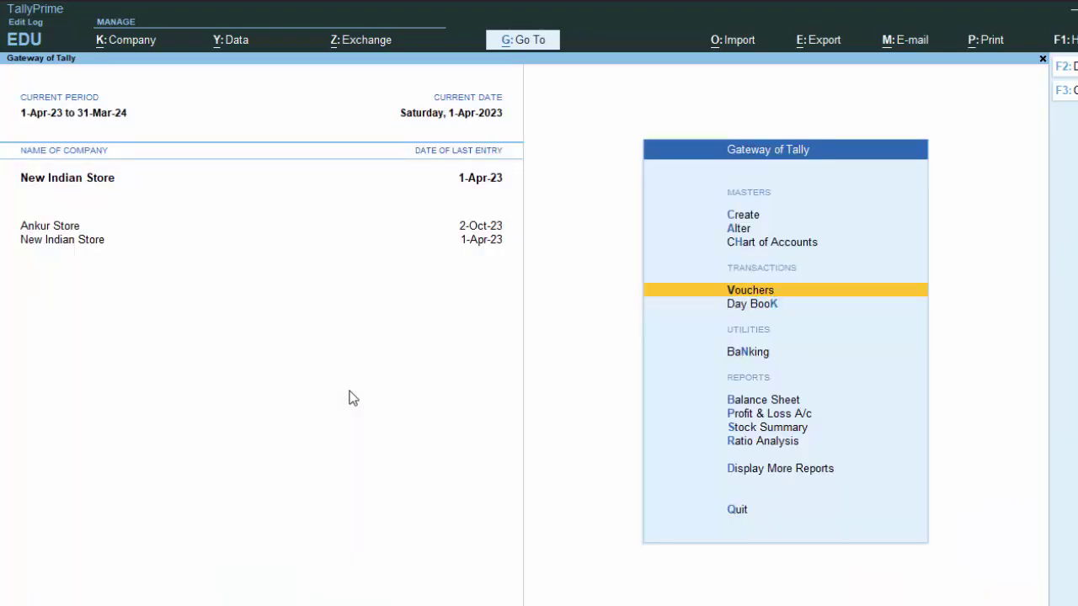
Step: Open purchase voucher no. 9 from the Day Book
key("d")
key("d")
key("Down")
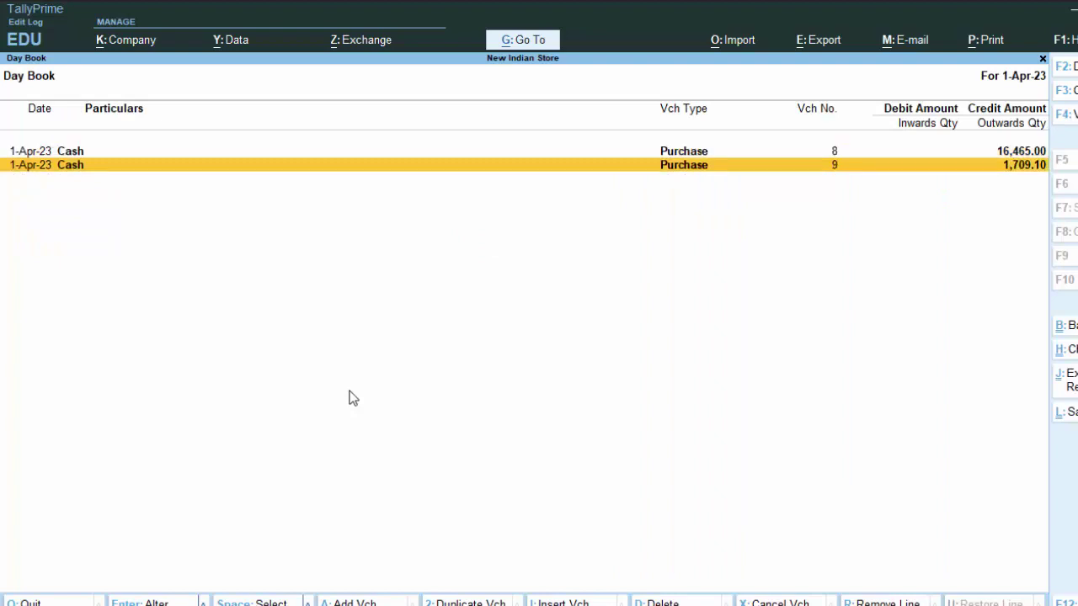
key("Return")
Step: Preview the current voucher's printout and enlarge it to check the GST rate applied to each Pulse line
key("alt+p")
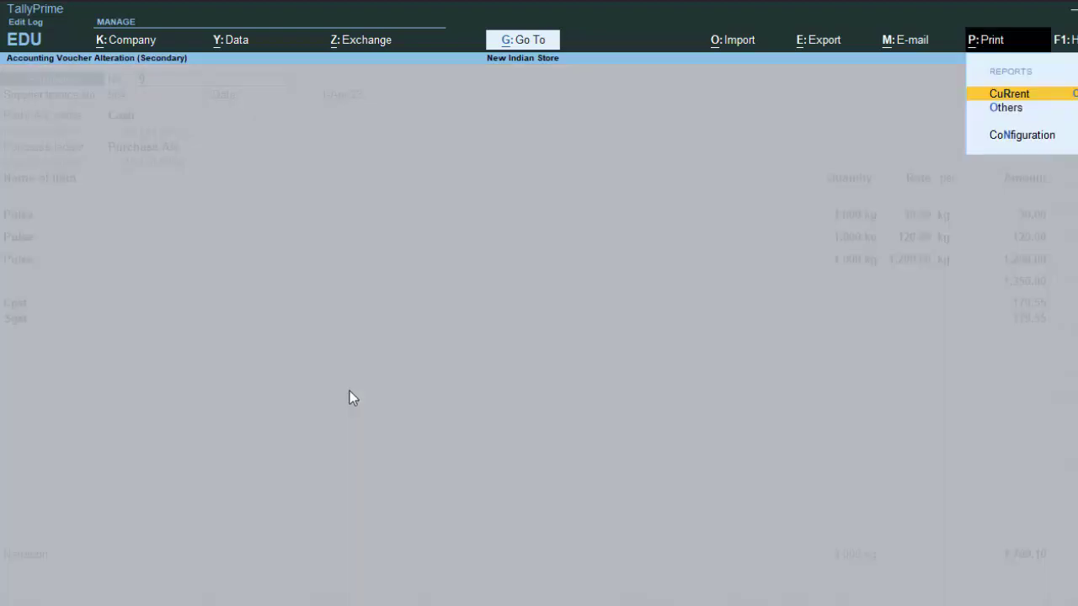
key("Return")
key("i")
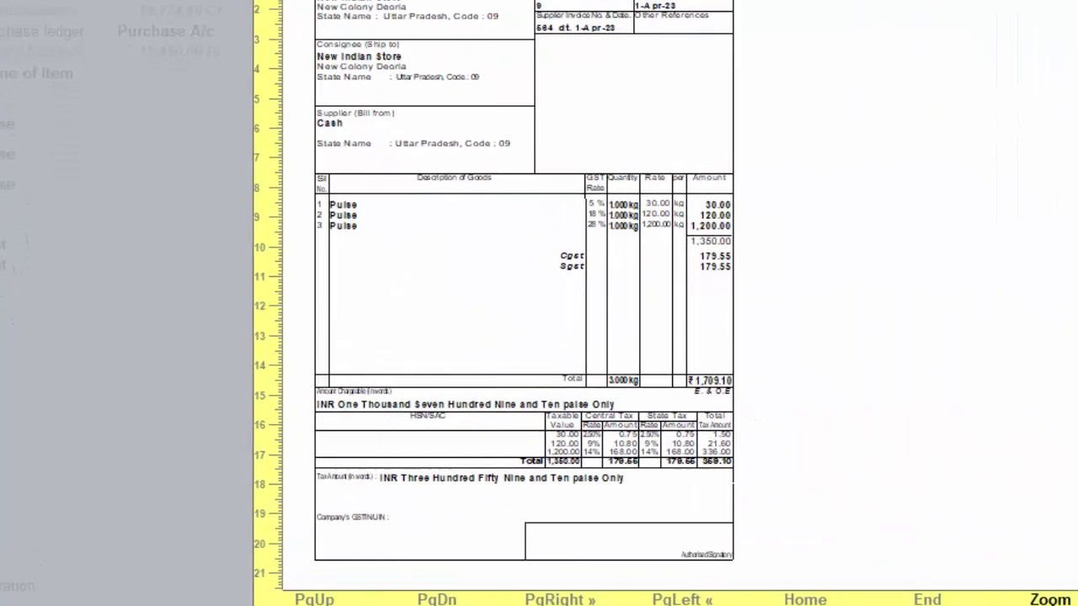
left_click(789, 567)
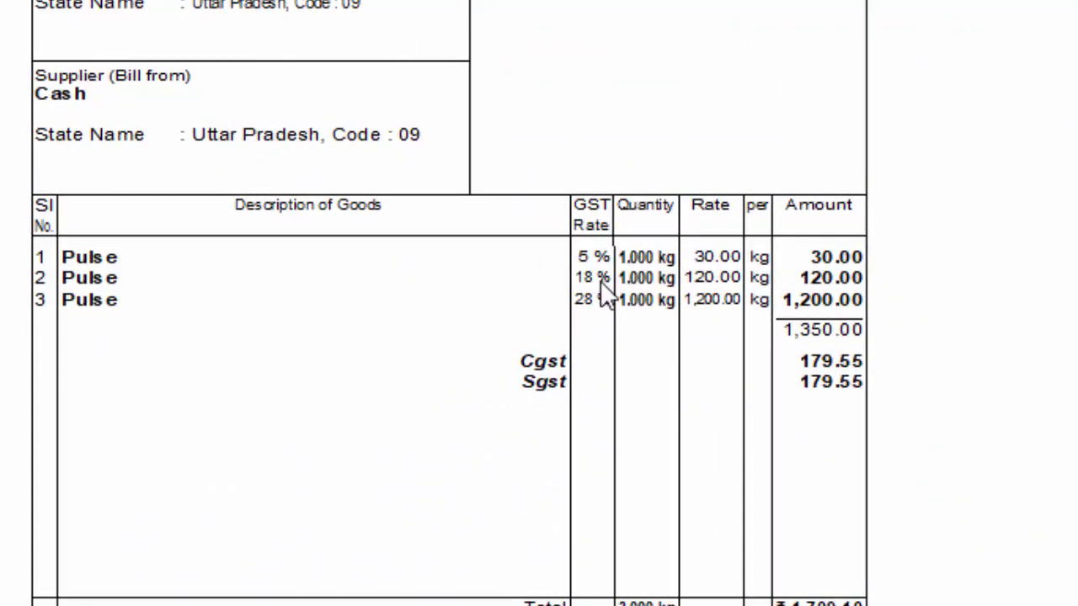